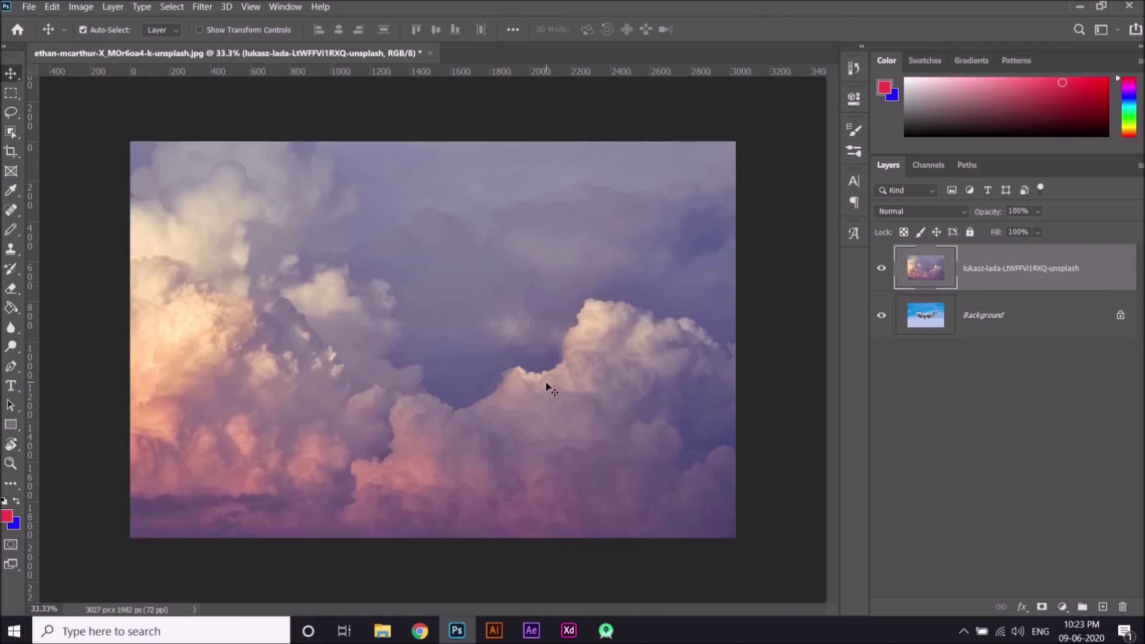
Step: Try erasing the cloud layer directly over the airplane with the Eraser at size 500, and undo the erasure
{"action": "key", "text": "b"}
{"action": "mouse_move", "coordinate": [238, 237]}
{"action": "left_mouse_down"}
{"action": "mouse_move", "coordinate": [234, 313]}
{"action": "mouse_move", "coordinate": [323, 362]}
{"action": "mouse_move", "coordinate": [388, 331]}
{"action": "mouse_move", "coordinate": [480, 460]}
{"action": "mouse_move", "coordinate": [693, 331]}
{"action": "mouse_move", "coordinate": [476, 449]}
{"action": "mouse_move", "coordinate": [373, 387]}
{"action": "mouse_move", "coordinate": [594, 358]}
{"action": "mouse_move", "coordinate": [596, 334]}
{"action": "left_mouse_up"}
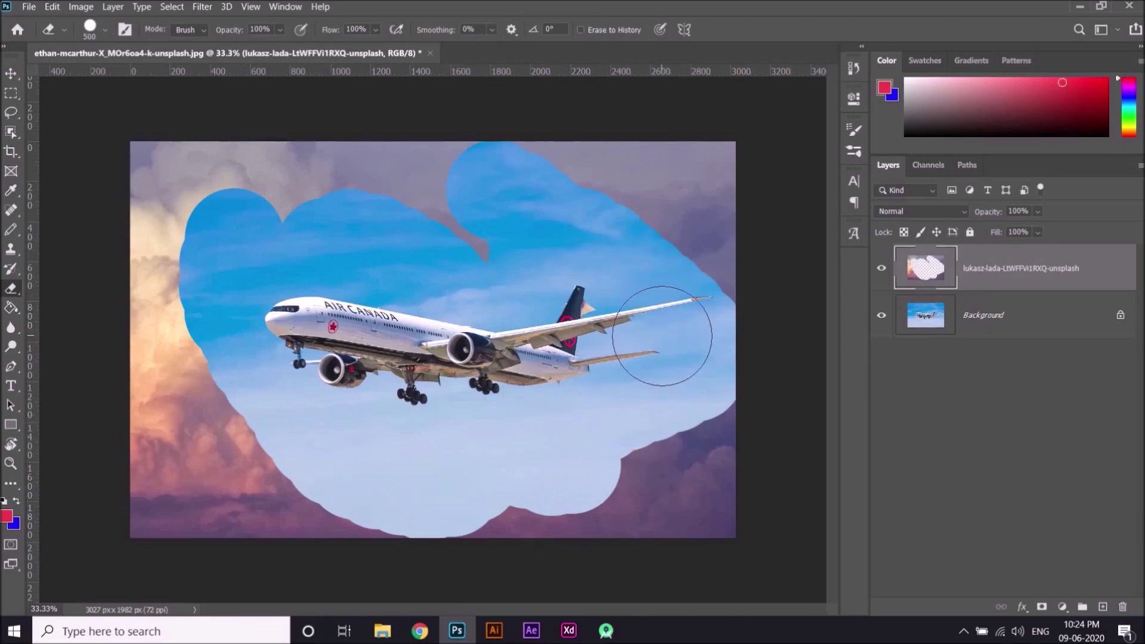
{"action": "key", "text": "ctrl+z"}
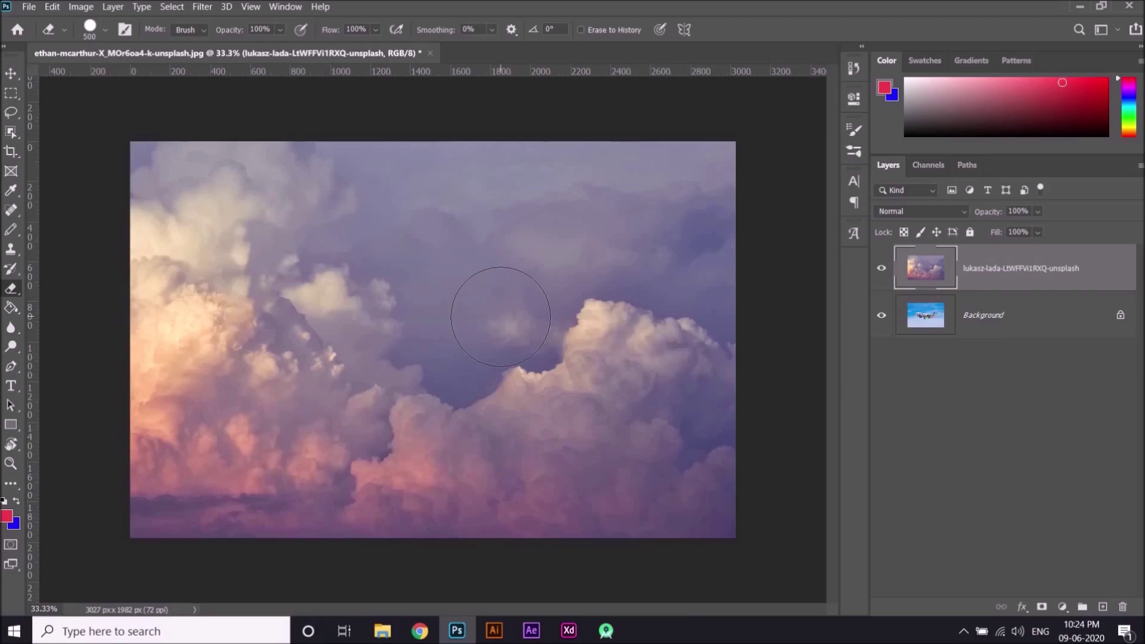
{"action": "key", "text": "v"}
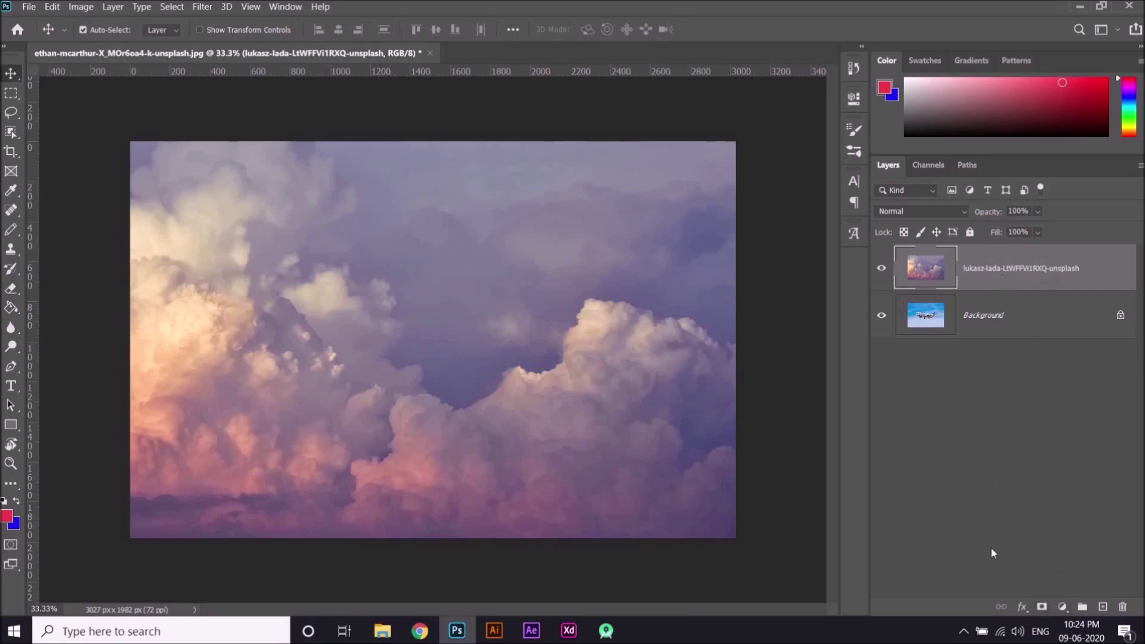
Step: Add a layer mask to the cloud layer and pick pure red (ff0000) as the foreground color
{"action": "left_click", "coordinate": [1042, 607]}
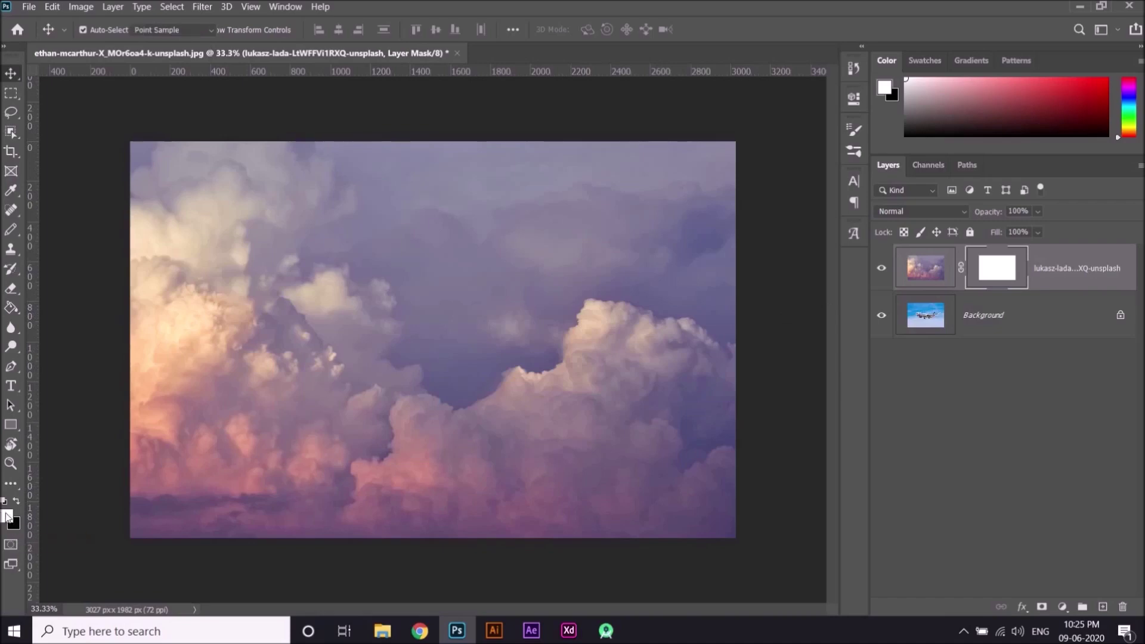
{"action": "left_click", "coordinate": [7, 516]}
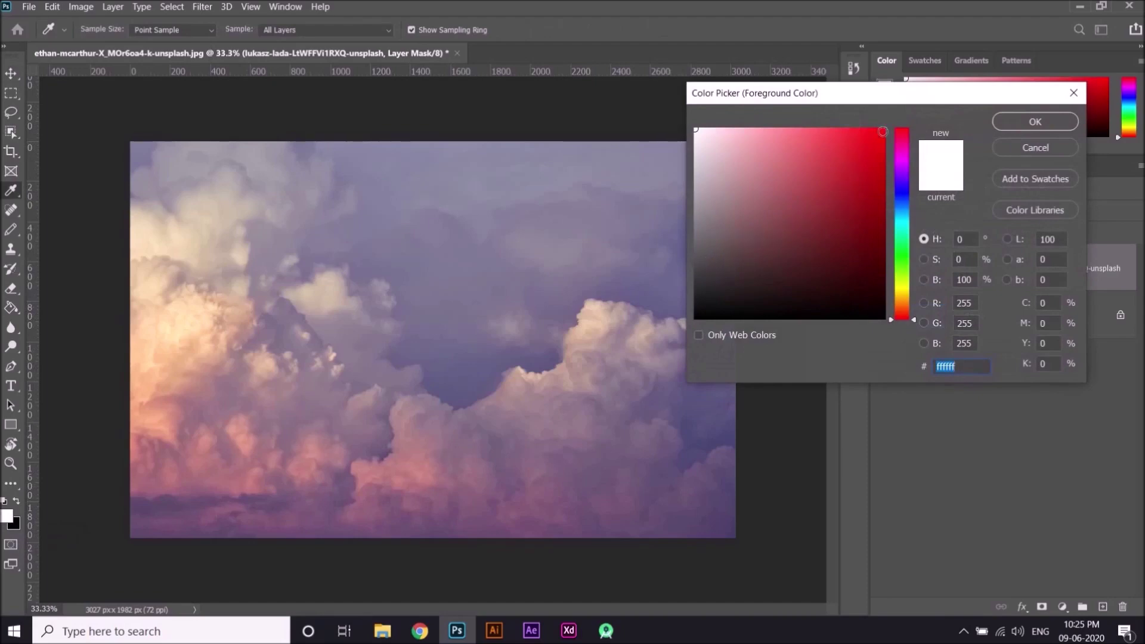
{"action": "left_click", "coordinate": [883, 130]}
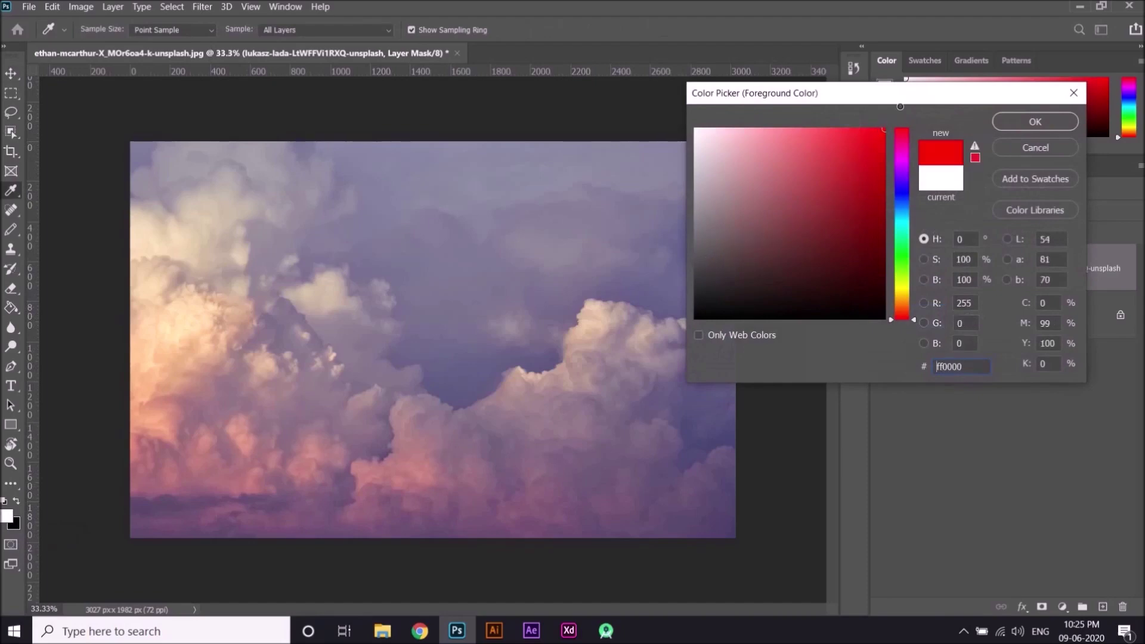
{"action": "left_click", "coordinate": [1017, 125]}
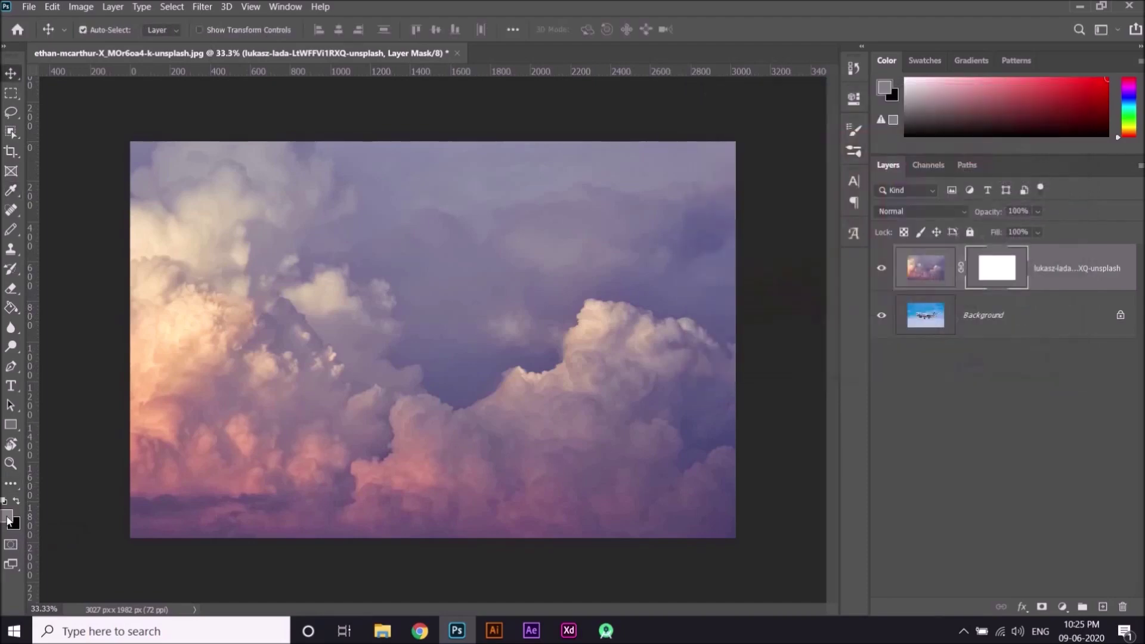
Step: Set the foreground color to white using hex value ffffff
{"action": "left_click", "coordinate": [7, 516]}
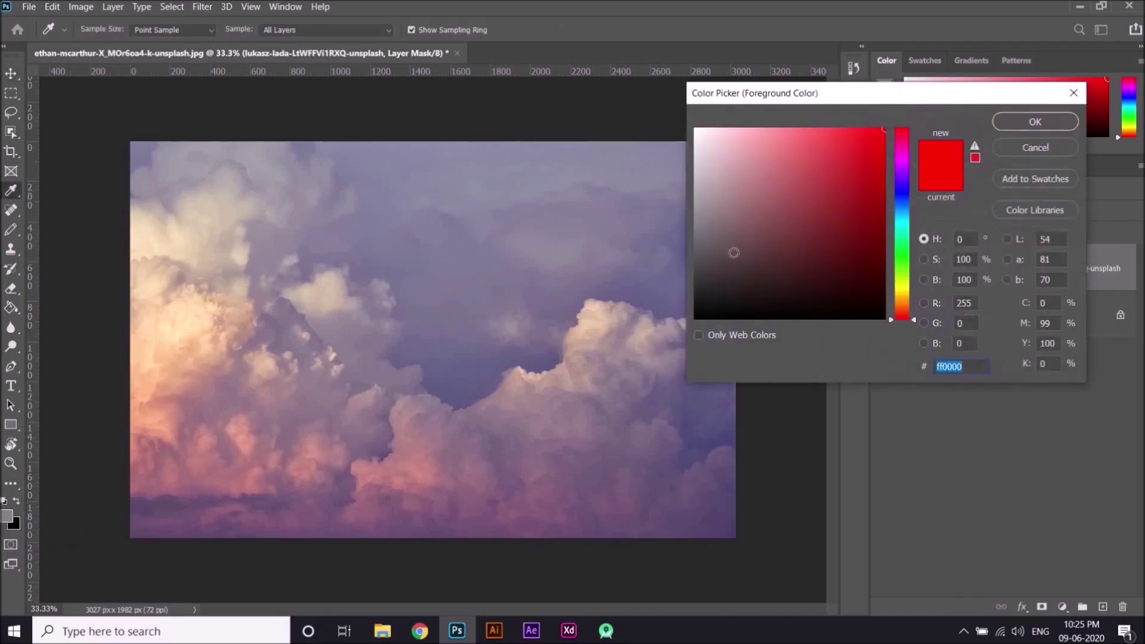
{"action": "type", "text": "ffffff"}
{"action": "key", "text": "Return"}
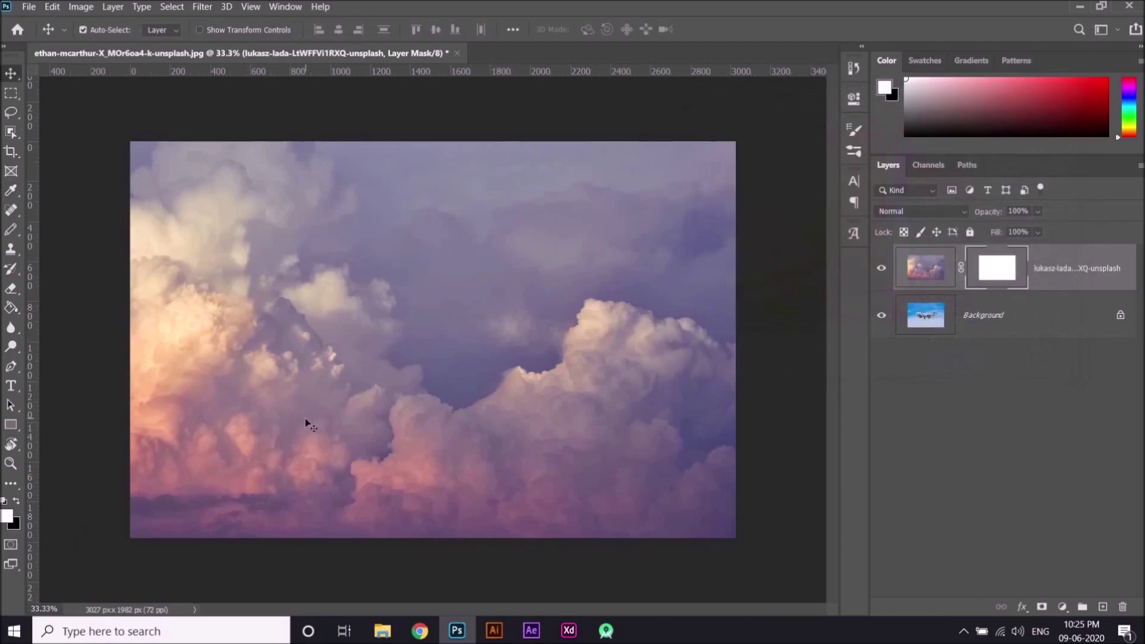
Step: Erase the cloud layer's mask over the airplane area, and delete that mask without applying it
{"action": "key", "text": "e"}
{"action": "mouse_move", "coordinate": [223, 245]}
{"action": "left_mouse_down"}
{"action": "mouse_move", "coordinate": [197, 314]}
{"action": "mouse_move", "coordinate": [231, 353]}
{"action": "mouse_move", "coordinate": [334, 303]}
{"action": "mouse_move", "coordinate": [307, 413]}
{"action": "mouse_move", "coordinate": [417, 379]}
{"action": "mouse_move", "coordinate": [369, 434]}
{"action": "mouse_move", "coordinate": [250, 253]}
{"action": "mouse_move", "coordinate": [435, 452]}
{"action": "mouse_move", "coordinate": [459, 433]}
{"action": "left_mouse_up"}
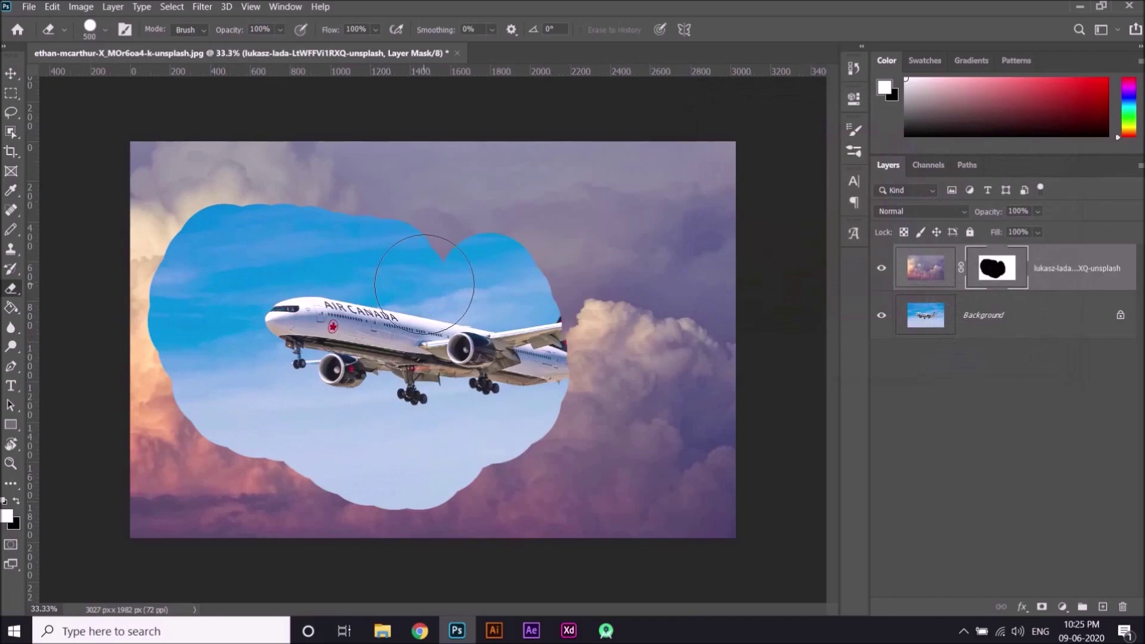
{"action": "left_click_drag", "start_coordinate": [992, 277], "coordinate": [1127, 612]}
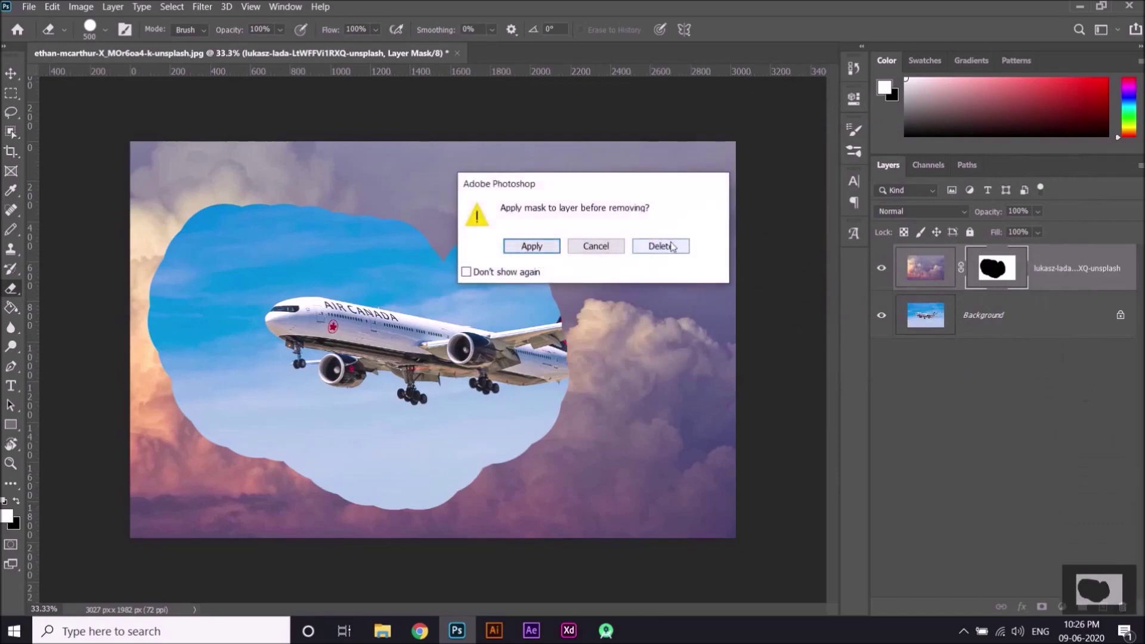
{"action": "left_click", "coordinate": [672, 246]}
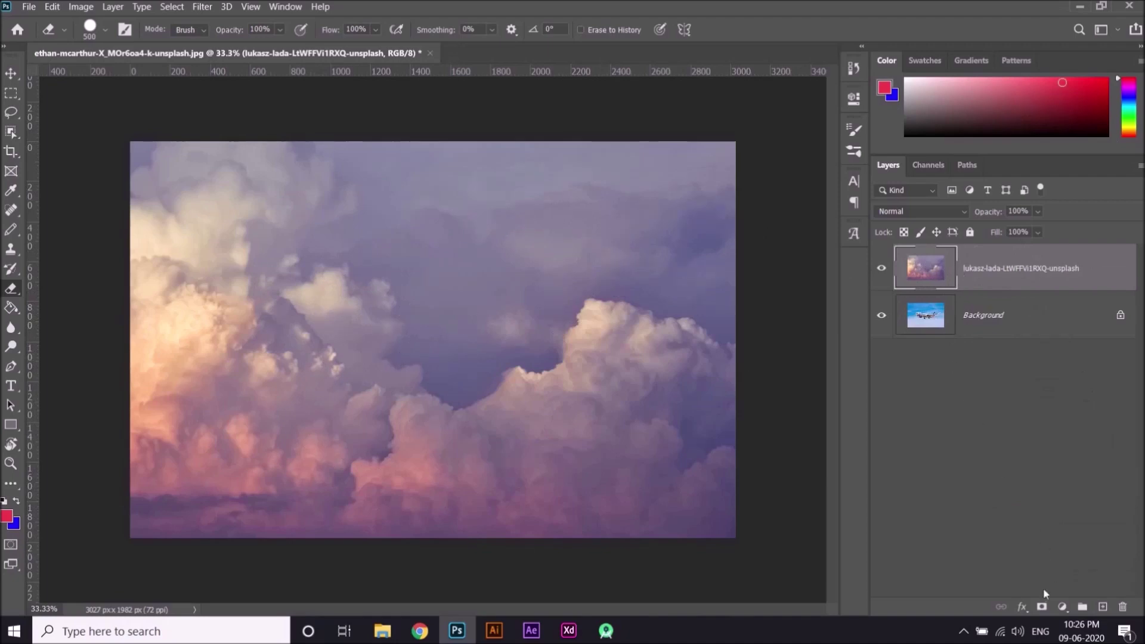
Step: Add a new layer mask to the cloud layer and set up the Pencil tool at size 500 with black foreground
{"action": "left_click", "coordinate": [1040, 607]}
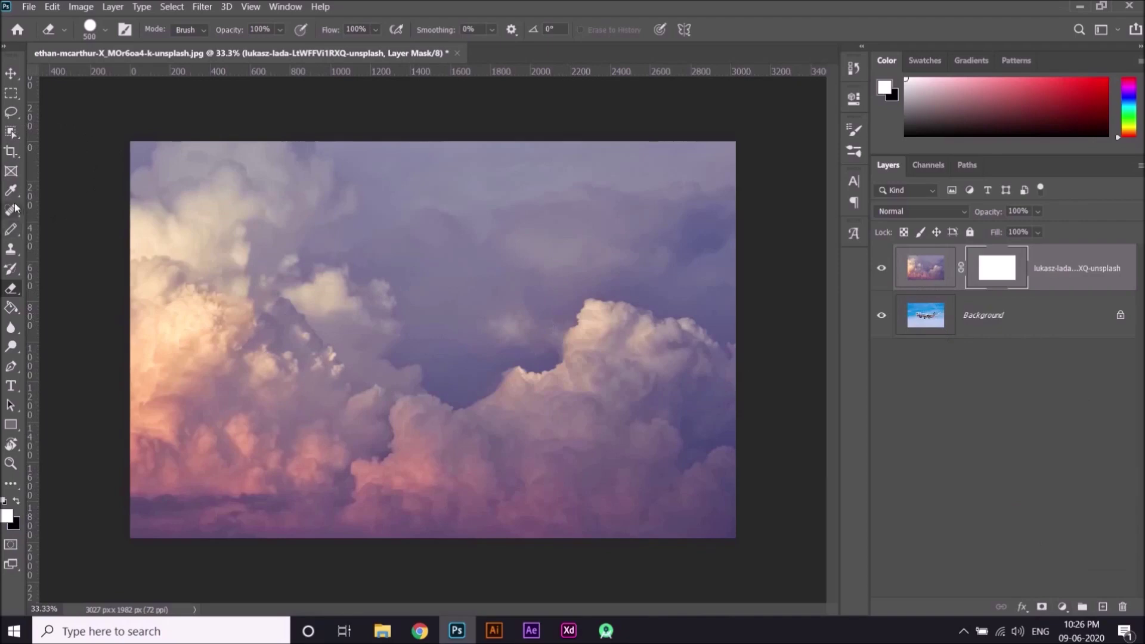
{"action": "left_click", "coordinate": [10, 229]}
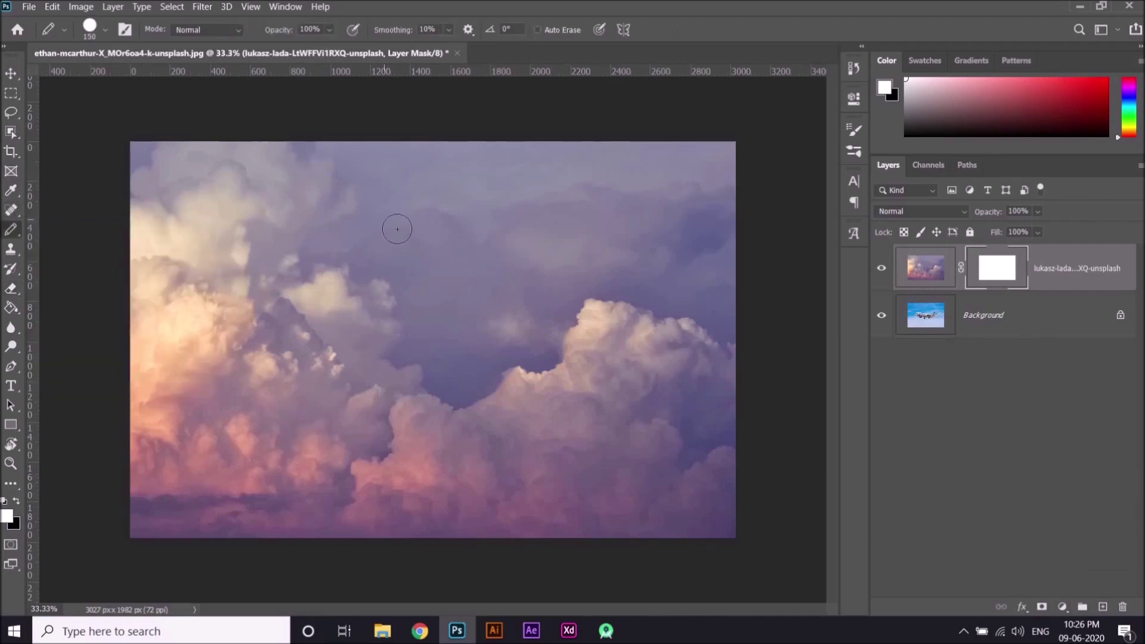
{"action": "key", "text": "bracketright"}
{"action": "key", "text": "bracketright"}
{"action": "key", "text": "bracketright"}
{"action": "key", "text": "bracketright"}
{"action": "key", "text": "bracketright"}
{"action": "key", "text": "bracketright"}
{"action": "key", "text": "x"}
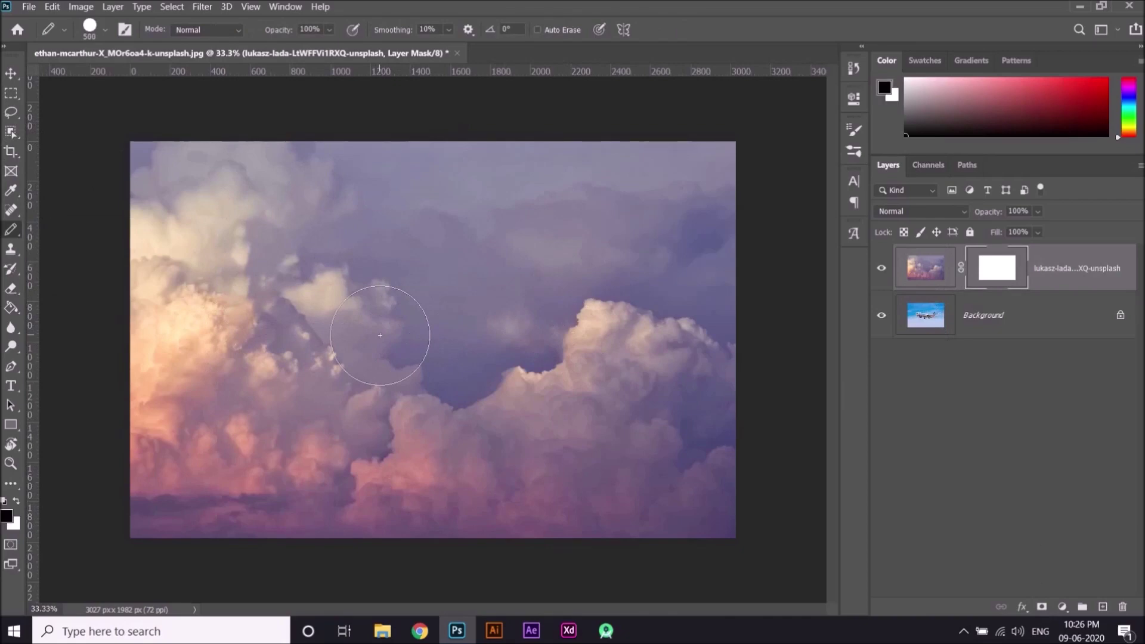
Step: Paint black on the cloud layer's mask over the airplane and the sky around it to hide the clouds there
{"action": "mouse_move", "coordinate": [343, 257]}
{"action": "left_mouse_down"}
{"action": "mouse_move", "coordinate": [435, 243]}
{"action": "mouse_move", "coordinate": [310, 348]}
{"action": "mouse_move", "coordinate": [453, 343]}
{"action": "mouse_move", "coordinate": [477, 358]}
{"action": "left_mouse_up"}
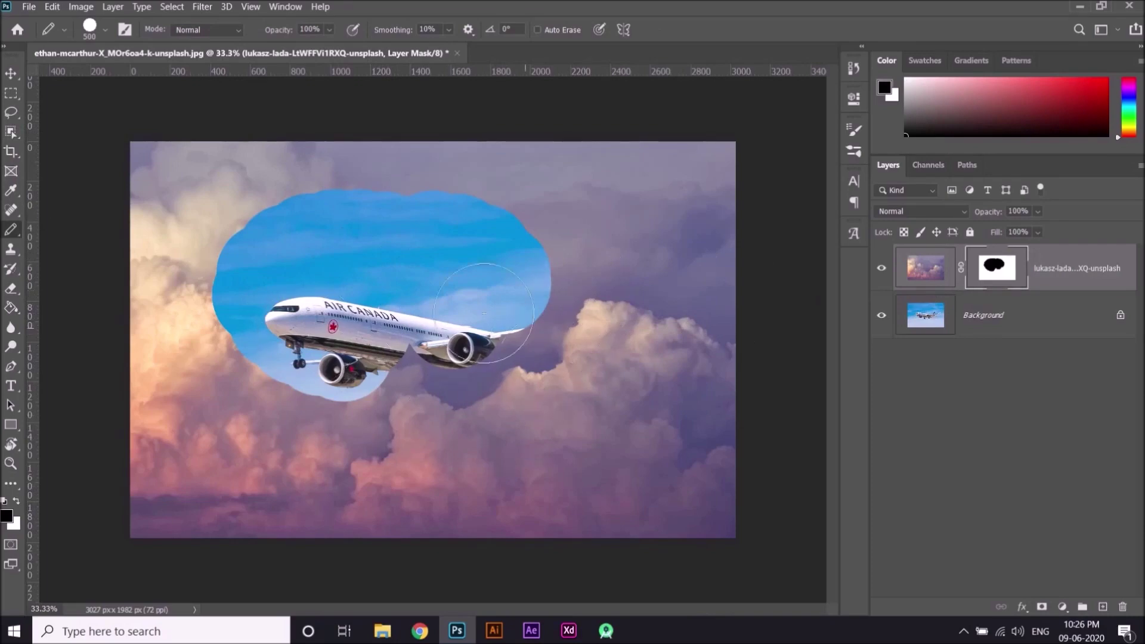
{"action": "mouse_move", "coordinate": [417, 388]}
{"action": "left_mouse_down"}
{"action": "mouse_move", "coordinate": [653, 337]}
{"action": "mouse_move", "coordinate": [398, 230]}
{"action": "mouse_move", "coordinate": [534, 309]}
{"action": "mouse_move", "coordinate": [620, 298]}
{"action": "left_mouse_up"}
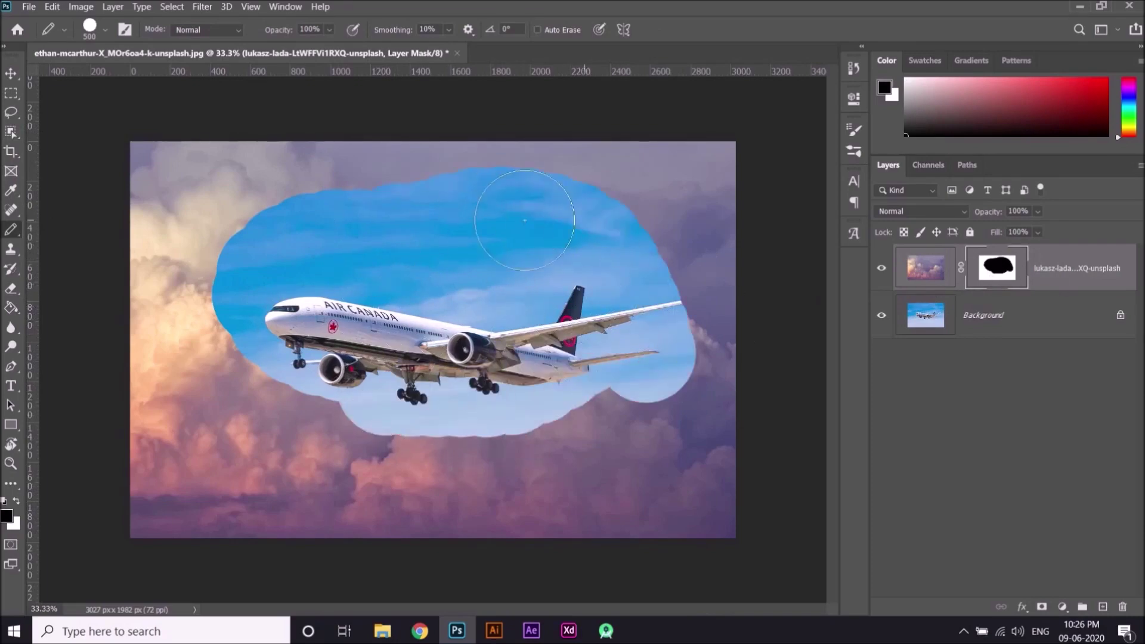
{"action": "left_click_drag", "start_coordinate": [301, 190], "coordinate": [244, 263]}
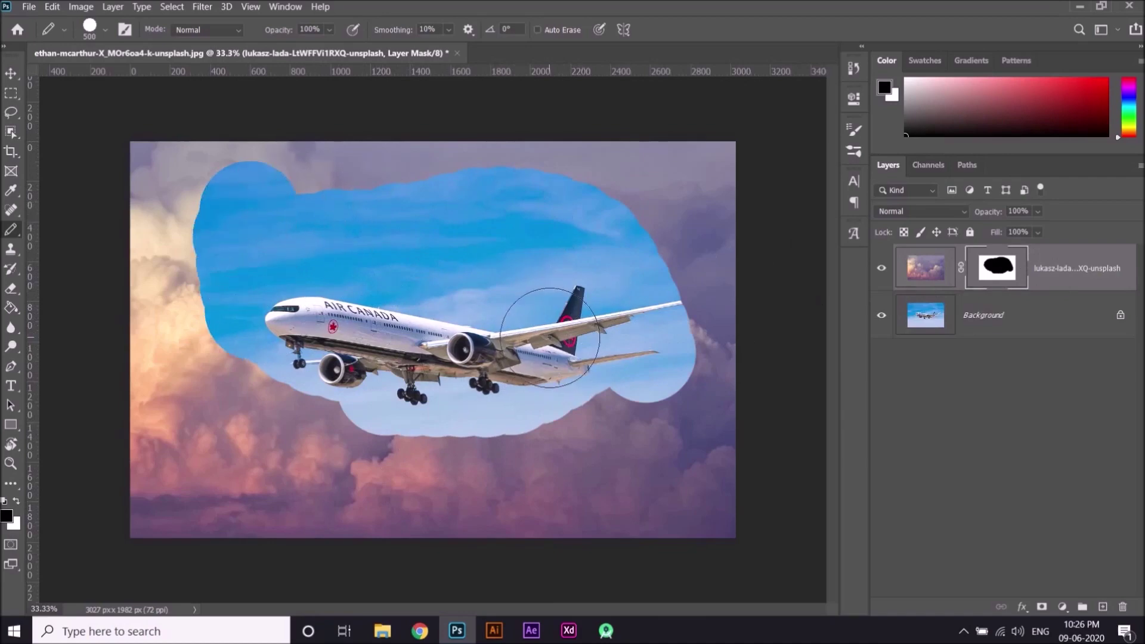
{"action": "key", "text": "v"}
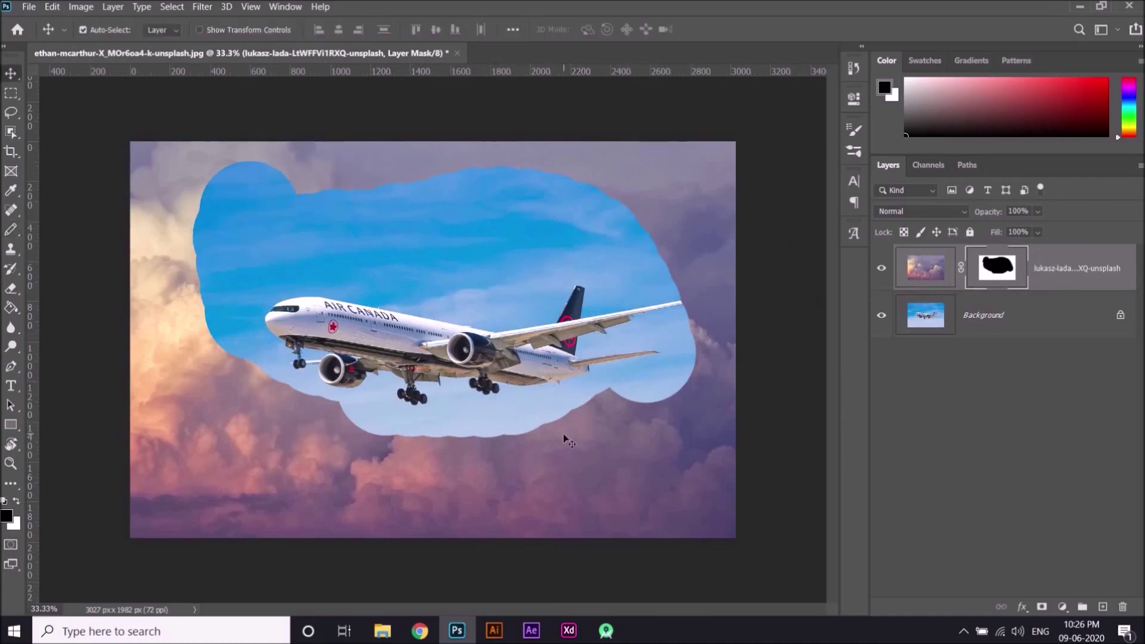
Step: Try moving the cloud layer together with its linked mask, and undo the moves
{"action": "mouse_move", "coordinate": [644, 471]}
{"action": "left_mouse_down"}
{"action": "mouse_move", "coordinate": [641, 438]}
{"action": "mouse_move", "coordinate": [529, 366]}
{"action": "mouse_move", "coordinate": [504, 504]}
{"action": "mouse_move", "coordinate": [671, 477]}
{"action": "mouse_move", "coordinate": [677, 417]}
{"action": "mouse_move", "coordinate": [635, 457]}
{"action": "left_mouse_up"}
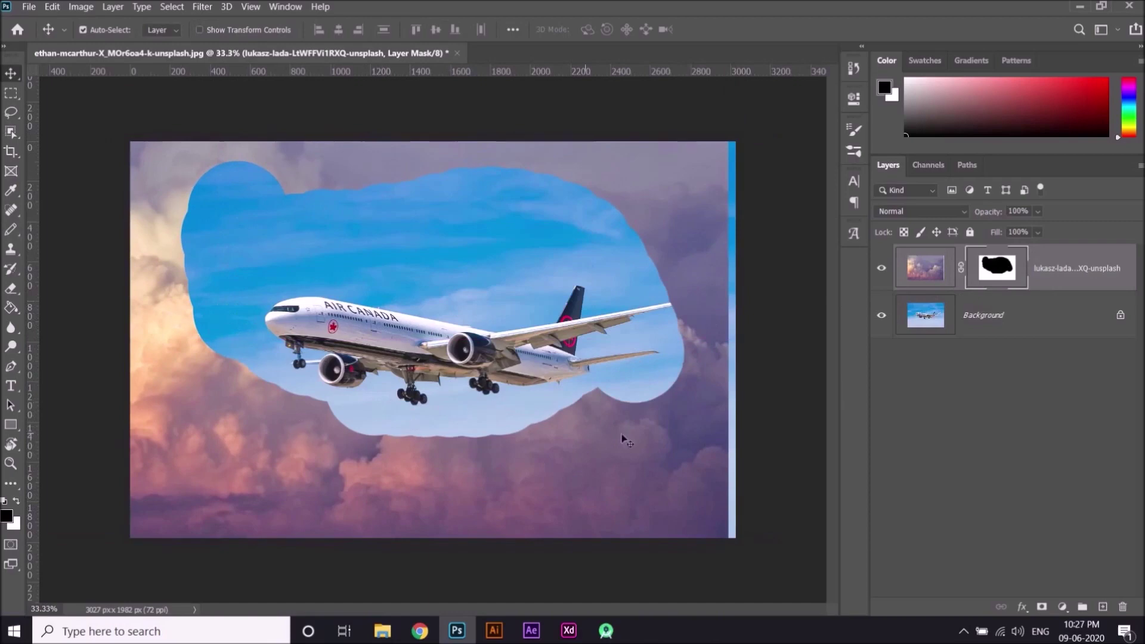
{"action": "left_click_drag", "start_coordinate": [684, 211], "coordinate": [527, 250]}
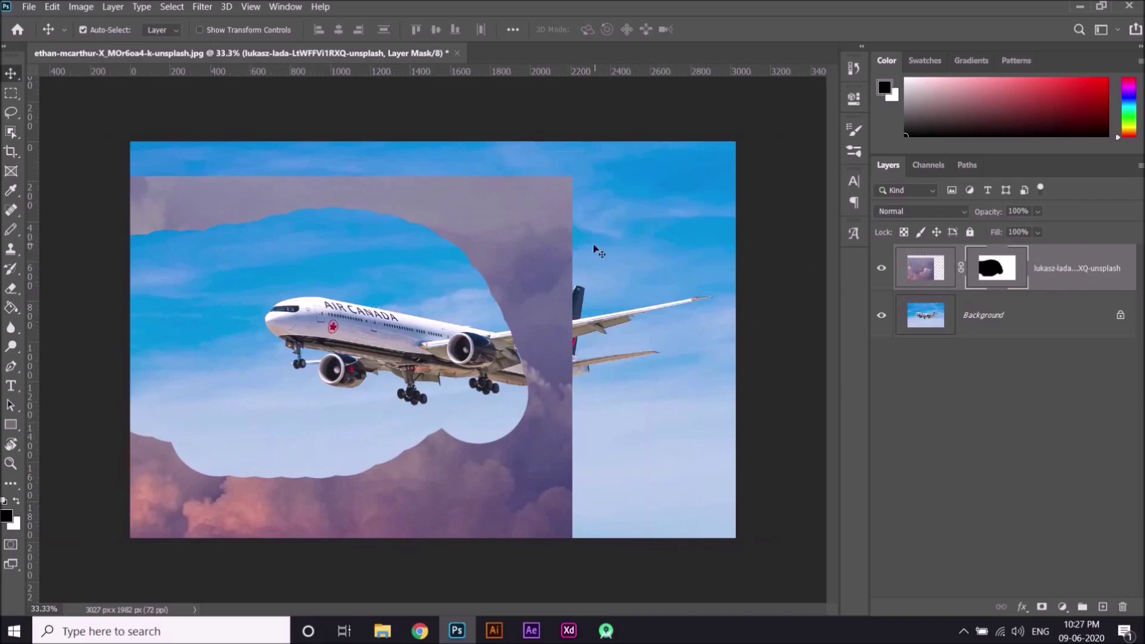
{"action": "key", "text": "ctrl+z"}
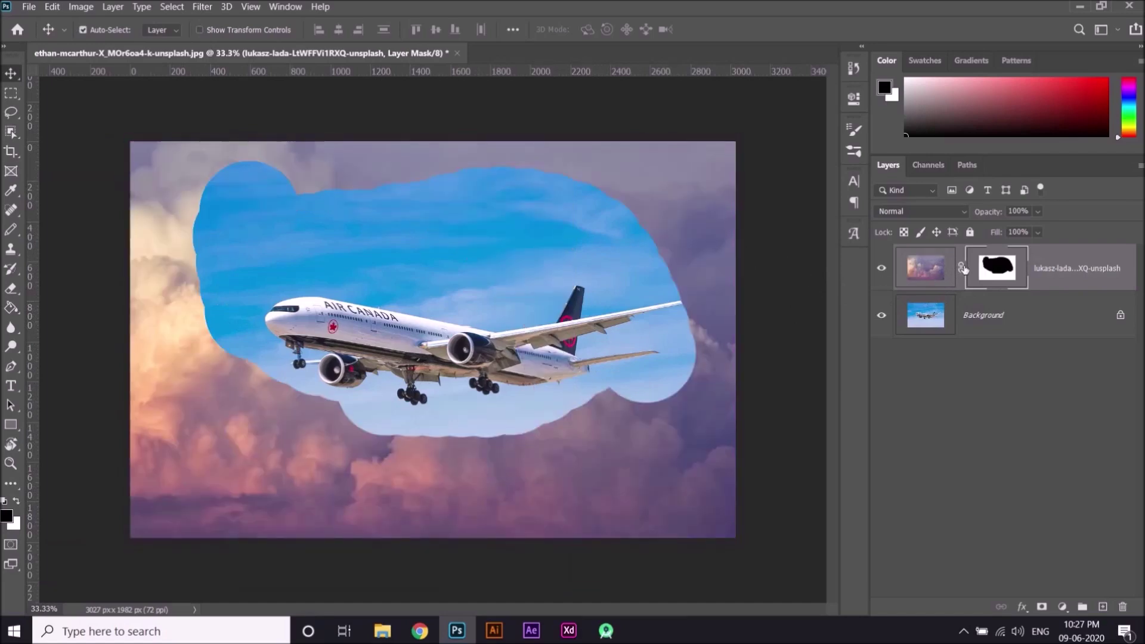
Step: Unlink the mask from the cloud layer and move only the mask across the image
{"action": "left_click", "coordinate": [962, 270]}
{"action": "left_click_drag", "start_coordinate": [487, 235], "coordinate": [529, 266]}
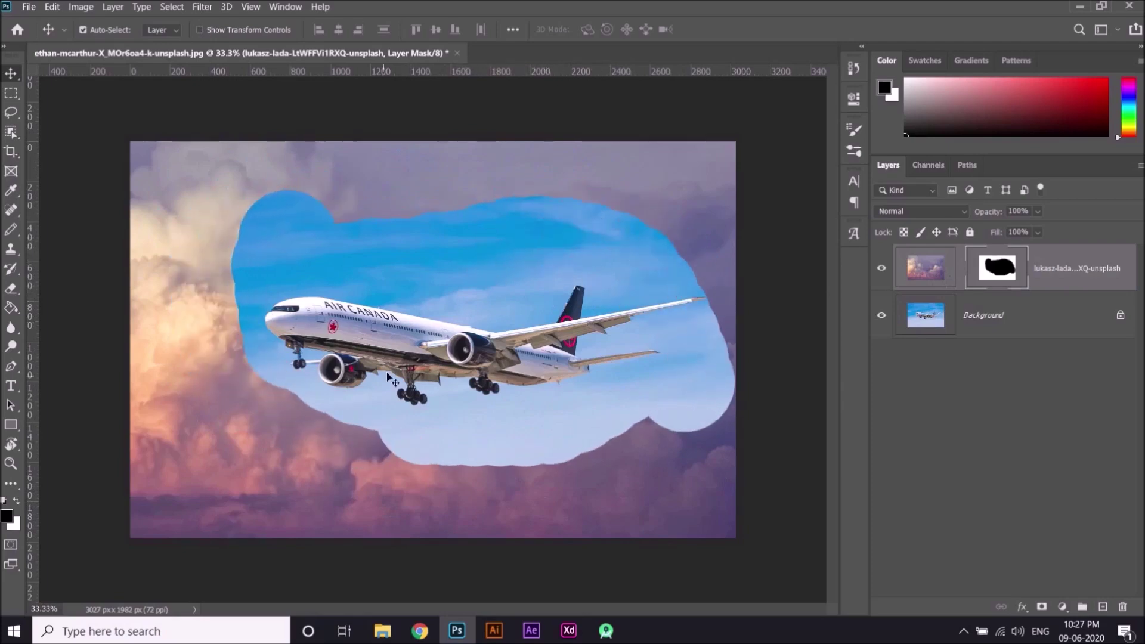
{"action": "left_click_drag", "start_coordinate": [637, 262], "coordinate": [588, 263]}
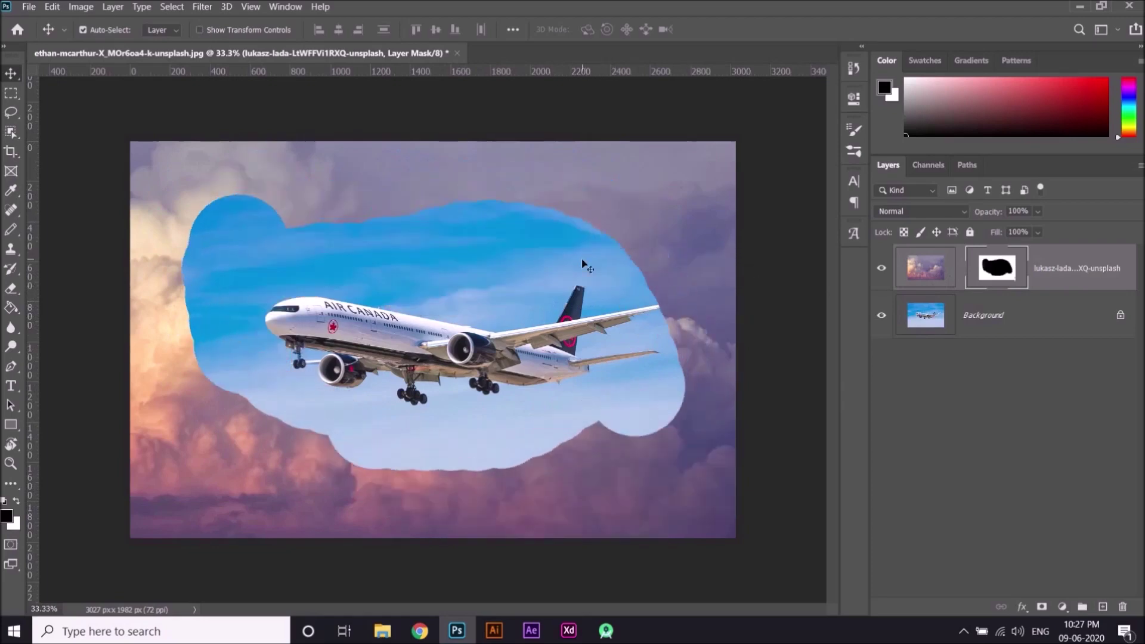
Step: Set the foreground color to light gray b5b4b4
{"action": "left_click", "coordinate": [9, 520]}
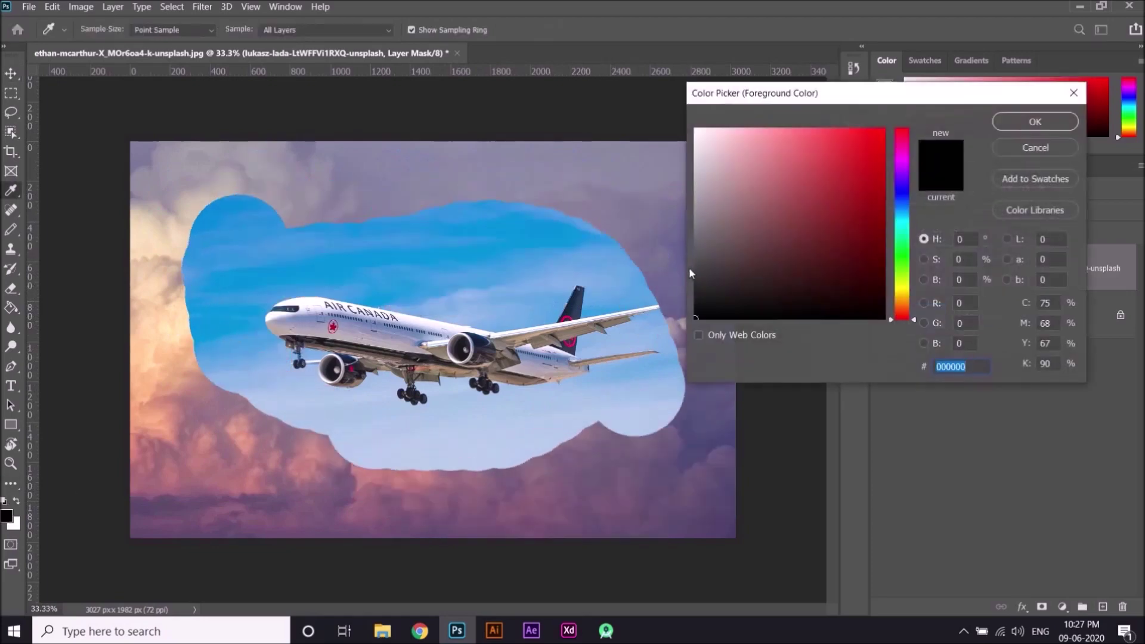
{"action": "left_click", "coordinate": [697, 248]}
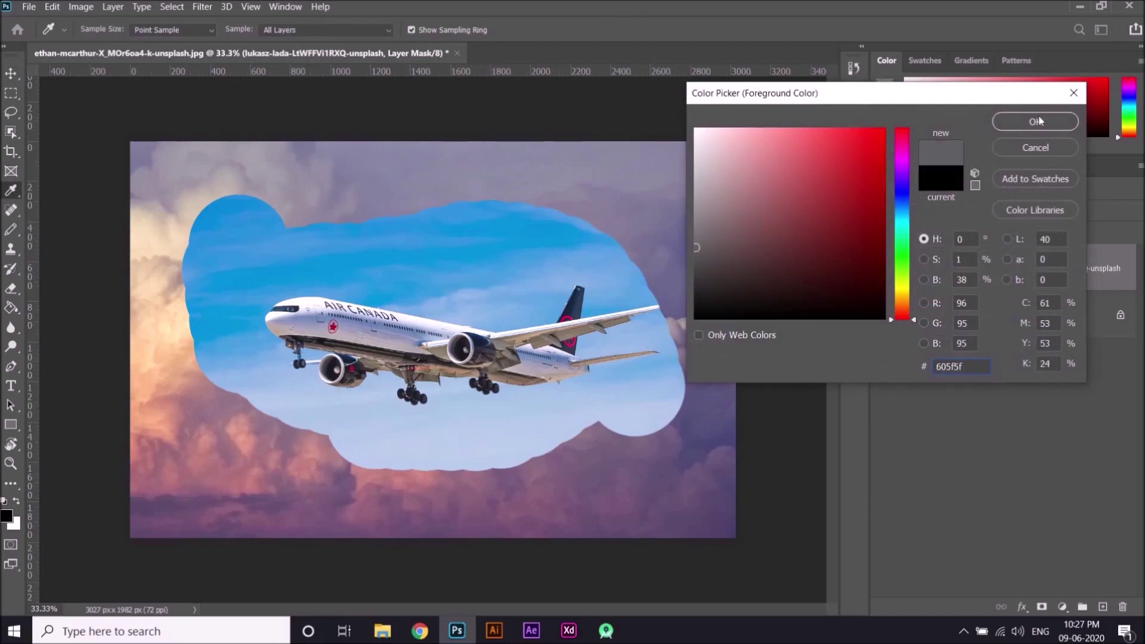
{"action": "left_click", "coordinate": [700, 183]}
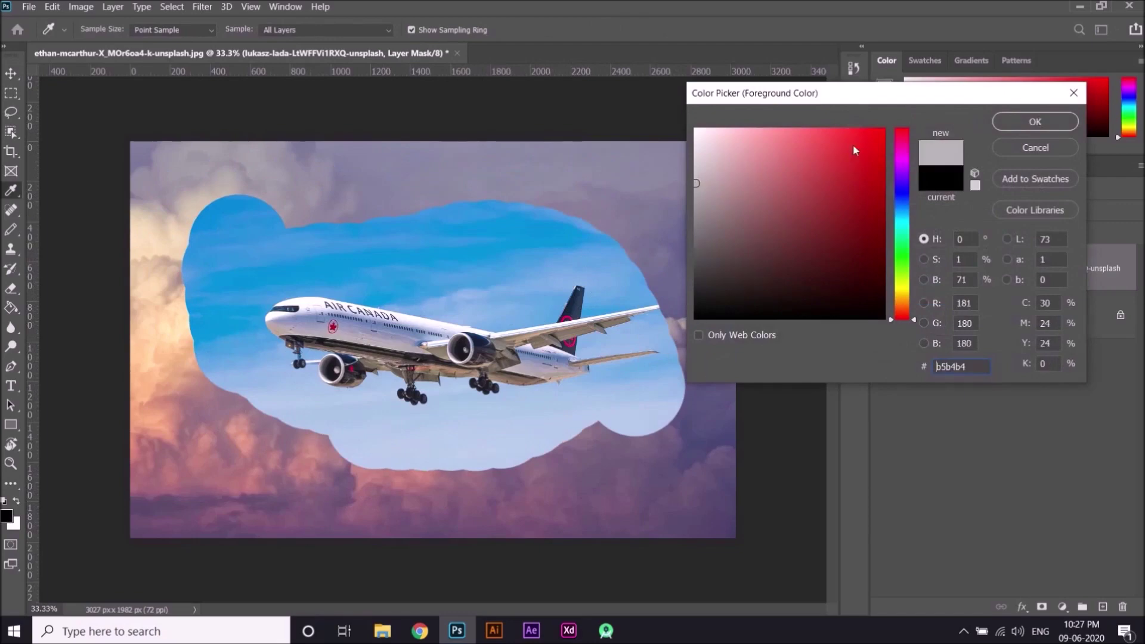
{"action": "left_click", "coordinate": [1024, 127]}
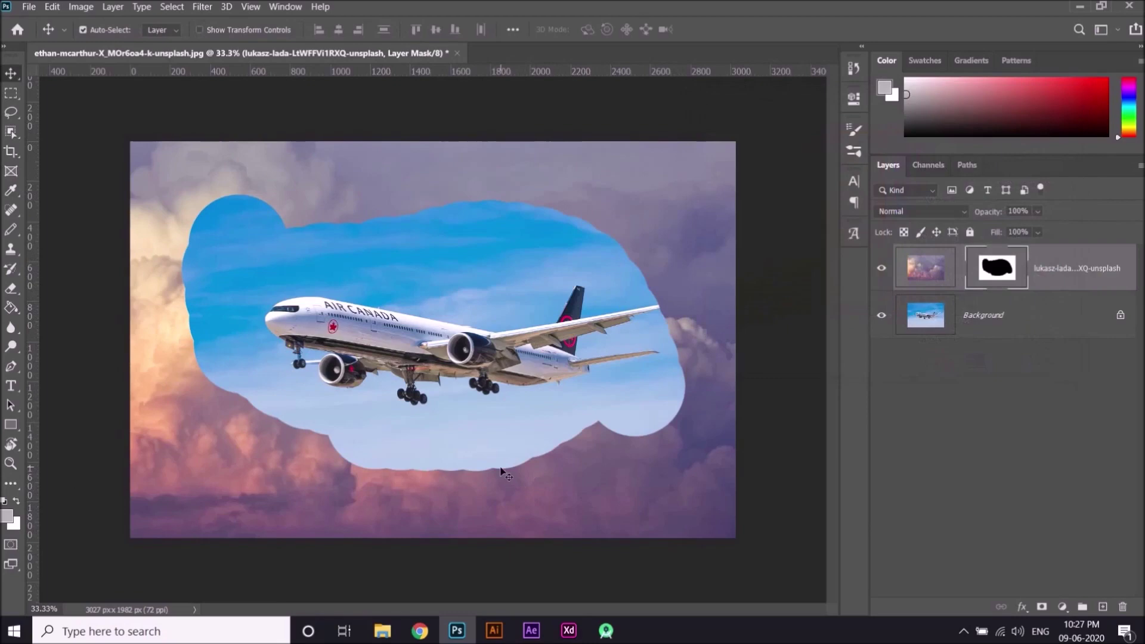
Step: Paint light gray on the mask over the airplane area, and undo the mask edits back to a blank white mask
{"action": "key", "text": "b"}
{"action": "mouse_move", "coordinate": [427, 463]}
{"action": "left_mouse_down"}
{"action": "mouse_move", "coordinate": [524, 467]}
{"action": "mouse_move", "coordinate": [659, 406]}
{"action": "mouse_move", "coordinate": [573, 214]}
{"action": "mouse_move", "coordinate": [503, 187]}
{"action": "mouse_move", "coordinate": [421, 189]}
{"action": "mouse_move", "coordinate": [575, 259]}
{"action": "mouse_move", "coordinate": [507, 373]}
{"action": "mouse_move", "coordinate": [584, 396]}
{"action": "mouse_move", "coordinate": [334, 435]}
{"action": "mouse_move", "coordinate": [224, 340]}
{"action": "mouse_move", "coordinate": [229, 193]}
{"action": "mouse_move", "coordinate": [429, 245]}
{"action": "mouse_move", "coordinate": [435, 360]}
{"action": "mouse_move", "coordinate": [548, 249]}
{"action": "left_mouse_up"}
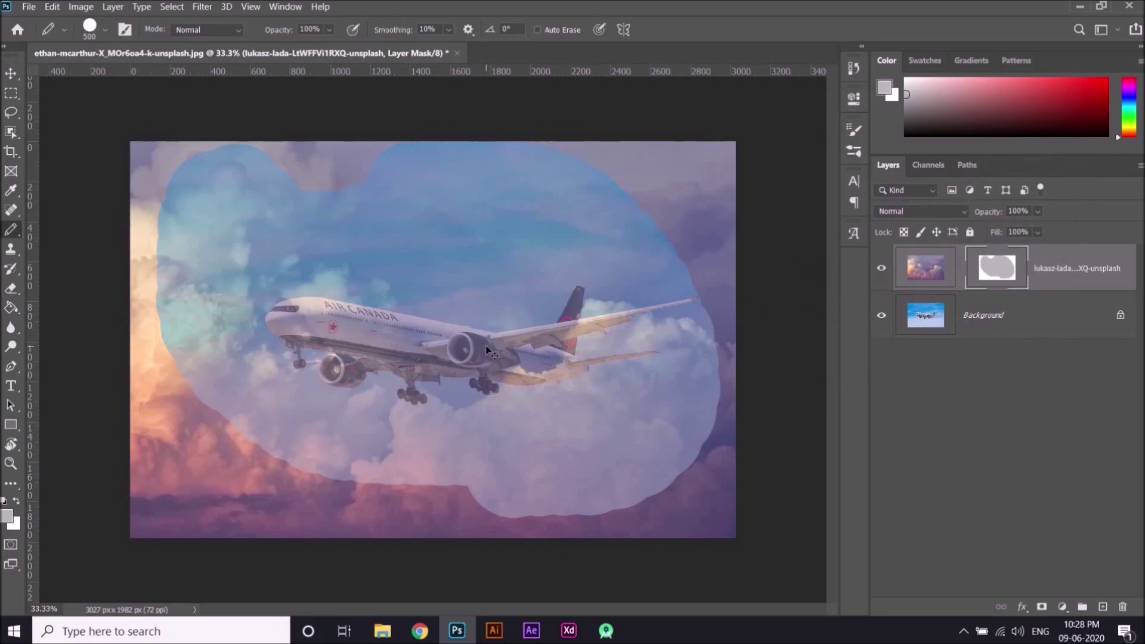
{"action": "key", "text": "ctrl+i"}
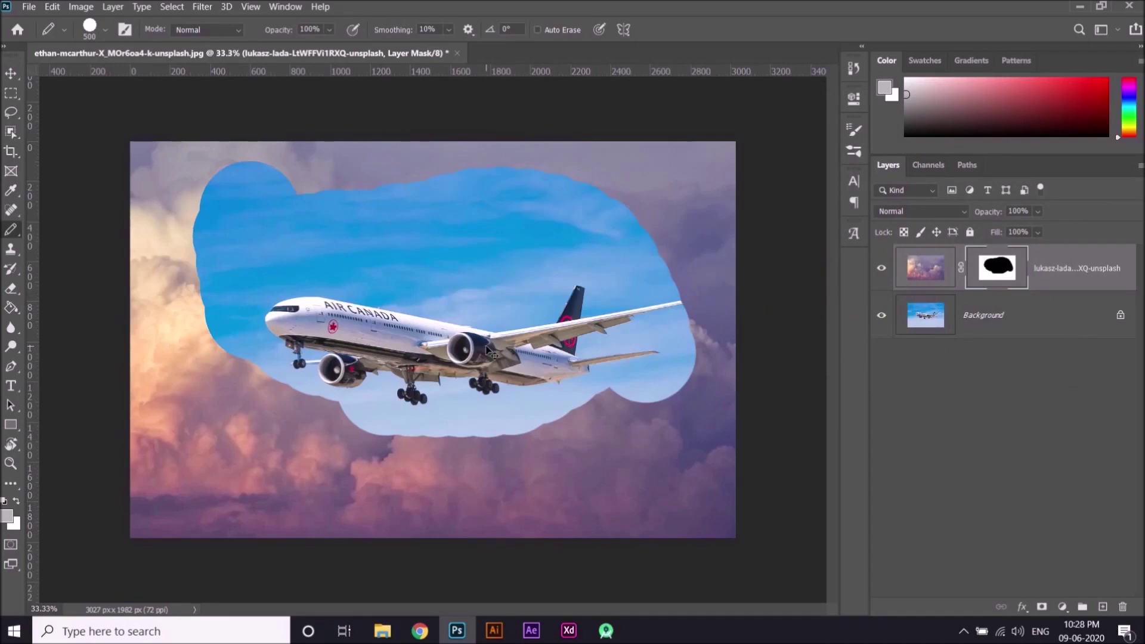
{"action": "key", "text": "ctrl+z"}
{"action": "key", "text": "ctrl+z"}
{"action": "key", "text": "ctrl+z"}
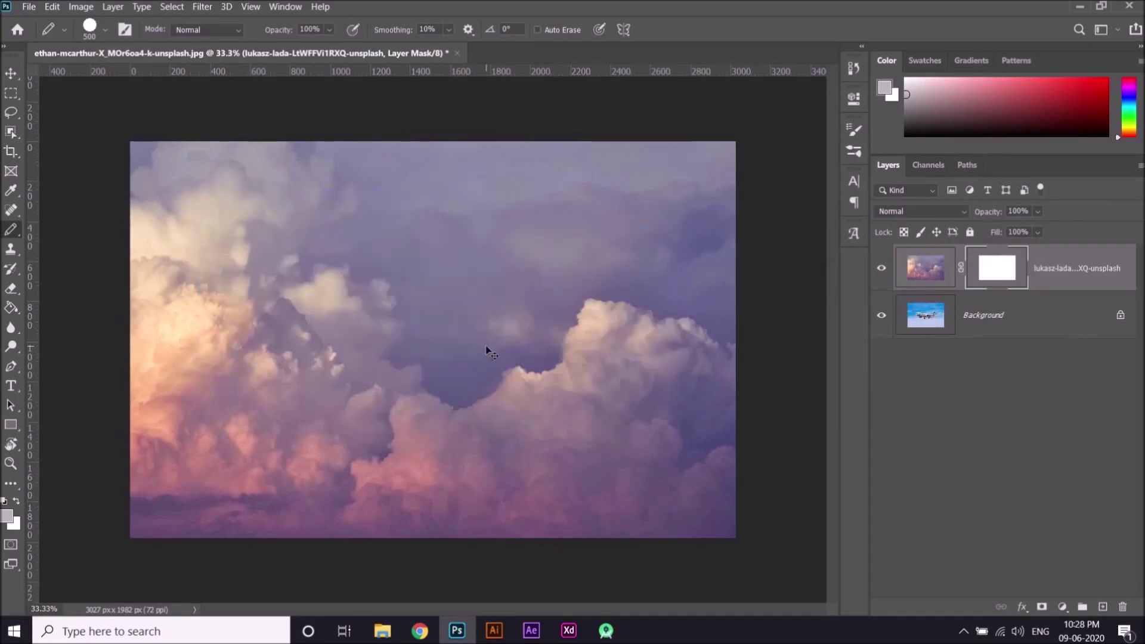
Step: Draw a vertical linear gradient on the cloud layer's mask from the image's top edge to its bottom edge
{"action": "left_click", "coordinate": [11, 307]}
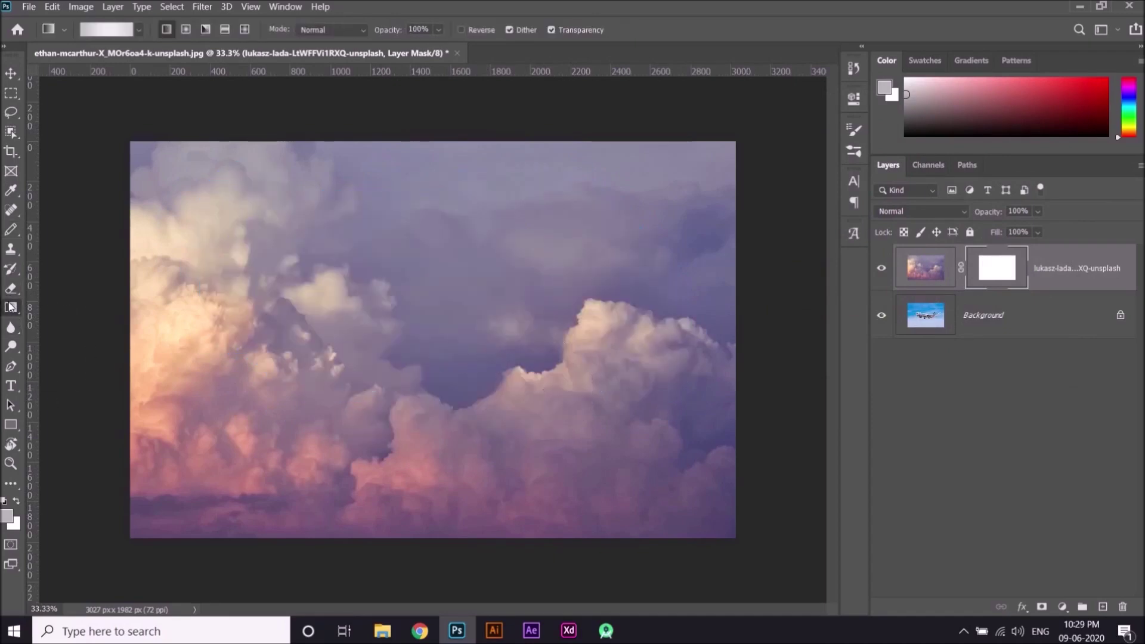
{"action": "right_click", "coordinate": [11, 307]}
{"action": "left_click", "coordinate": [85, 310]}
{"action": "left_click_drag", "start_coordinate": [416, 141], "coordinate": [430, 537]}
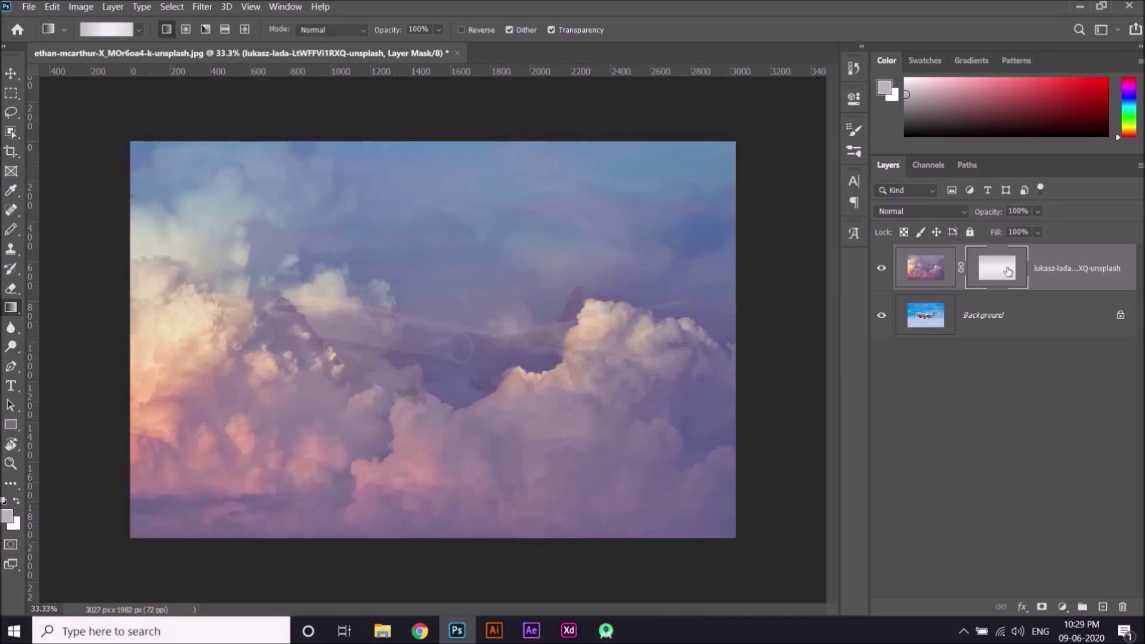
Step: Choose a darker gray preset from the Grays gradients and draw it from the image's top edge to its bottom edge on the cloud mask
{"action": "left_click", "coordinate": [138, 30]}
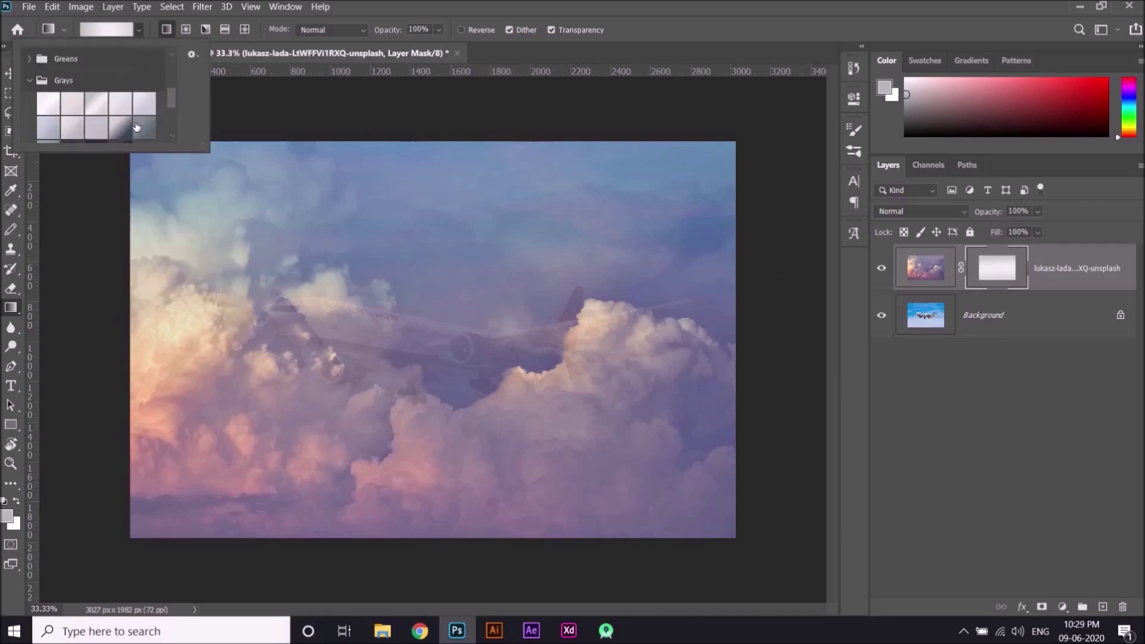
{"action": "left_click", "coordinate": [30, 80]}
{"action": "left_click", "coordinate": [30, 81]}
{"action": "scroll", "coordinate": [174, 109], "scroll_direction": "down", "scroll_amount": 3}
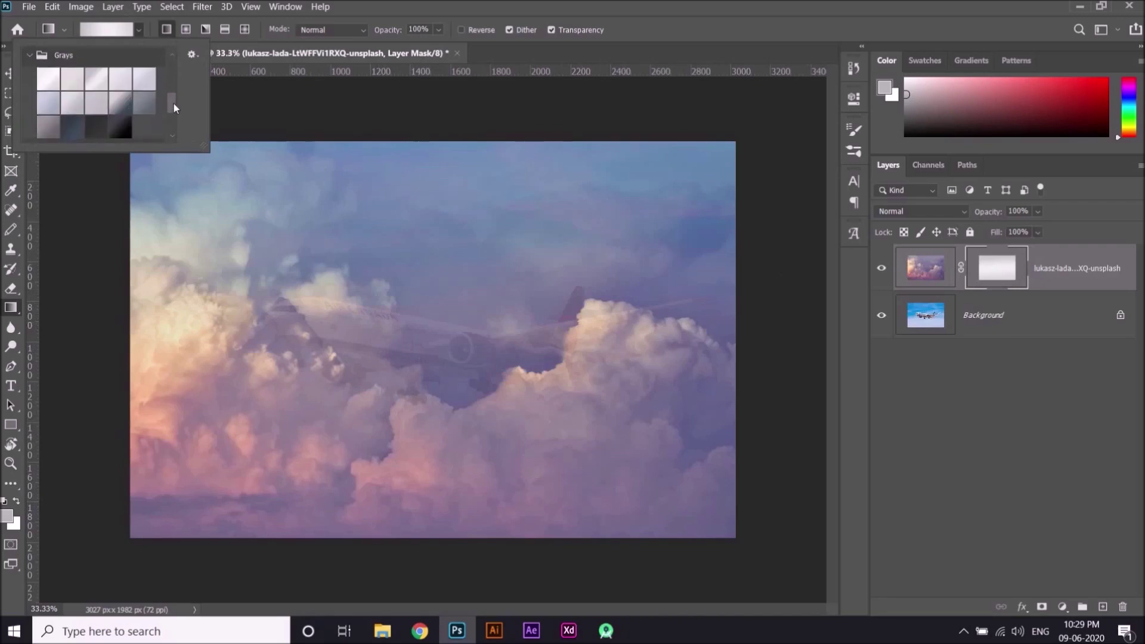
{"action": "left_click", "coordinate": [46, 118]}
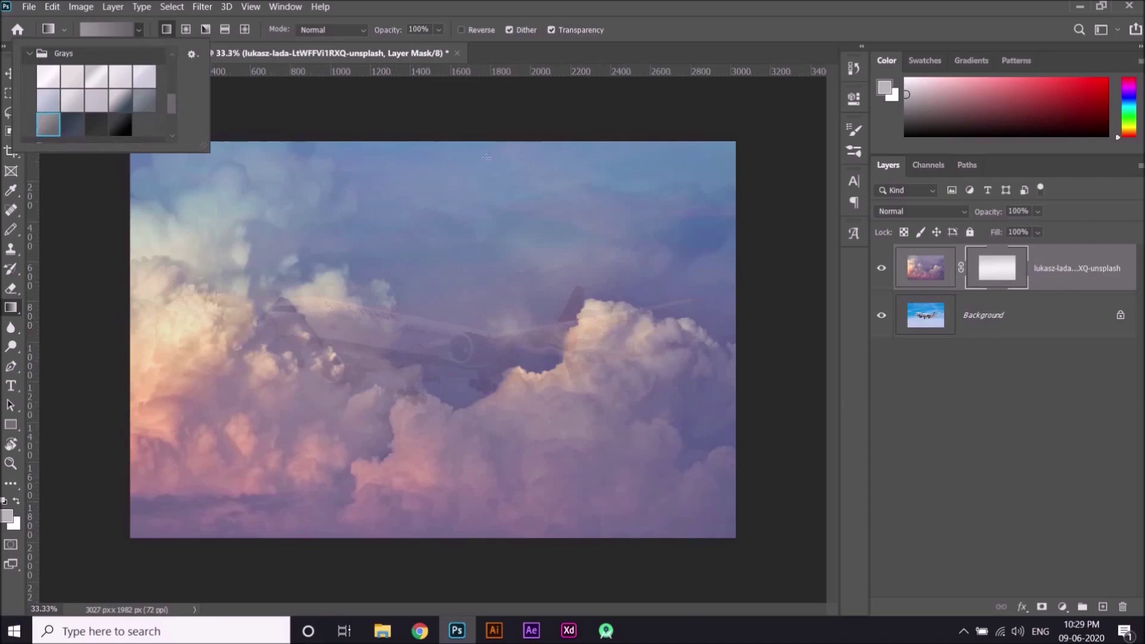
{"action": "left_click_drag", "start_coordinate": [432, 142], "coordinate": [536, 538]}
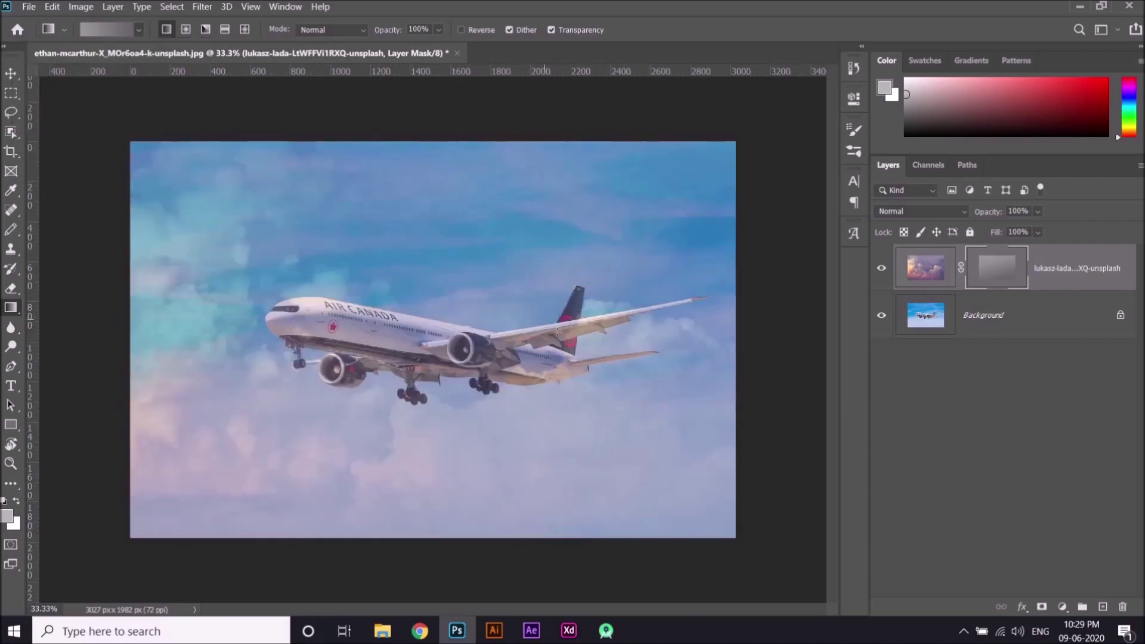
Step: Draw a lighter Grays gradient horizontally across the full mask, and undo all gradients back to a blank white mask
{"action": "left_click", "coordinate": [140, 29]}
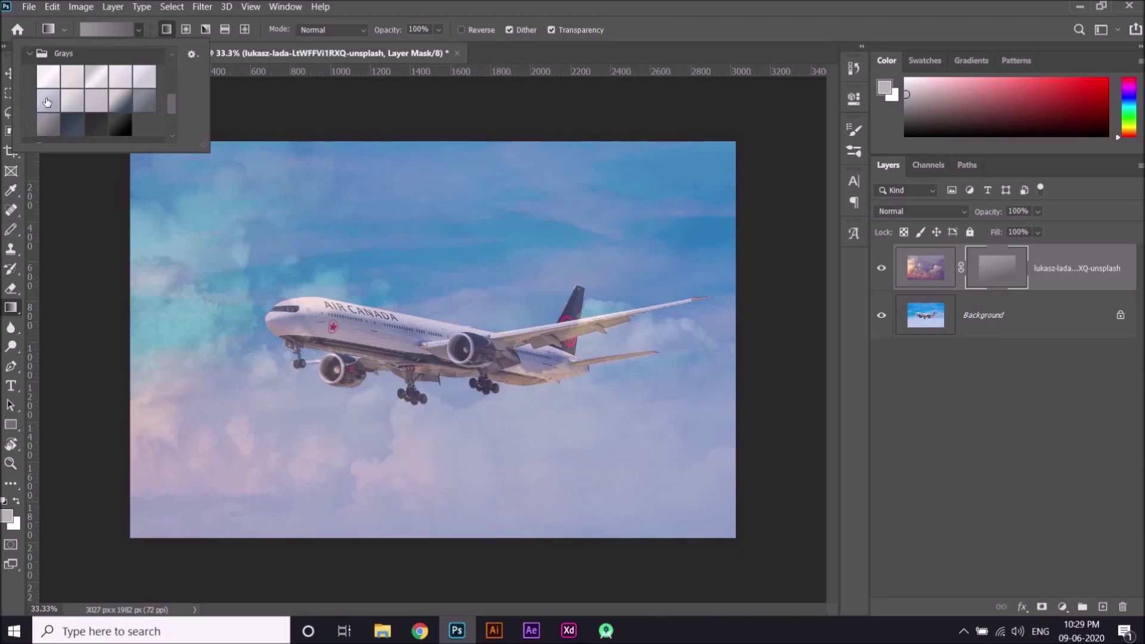
{"action": "left_click", "coordinate": [48, 107]}
{"action": "left_click_drag", "start_coordinate": [130, 304], "coordinate": [736, 306]}
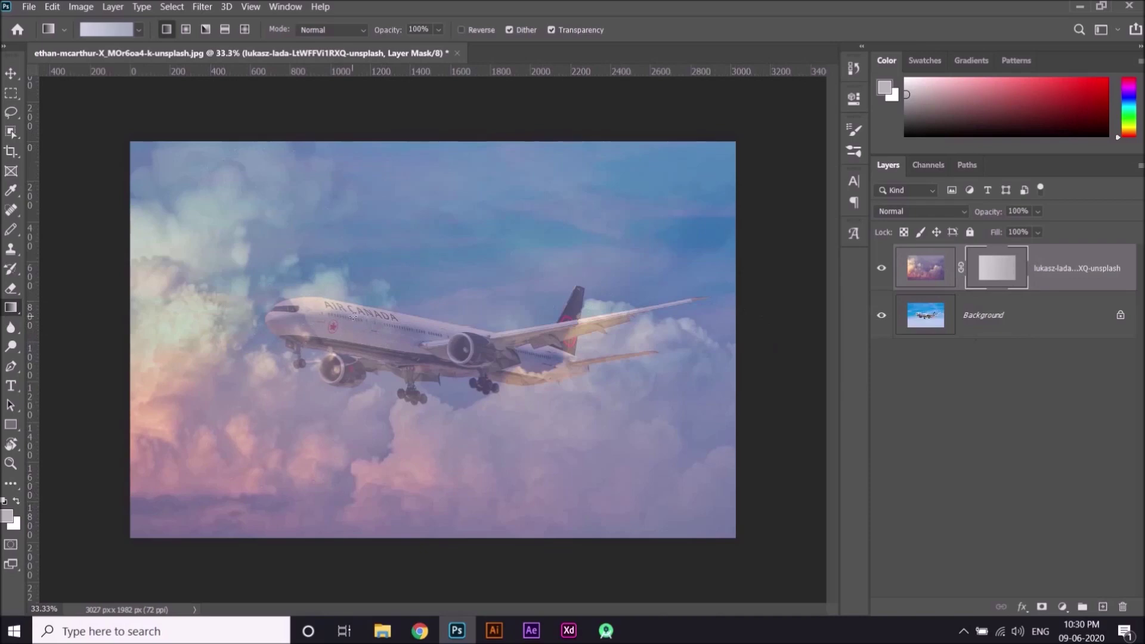
{"action": "key", "text": "ctrl+z"}
{"action": "key", "text": "ctrl+z"}
{"action": "key", "text": "ctrl+z"}
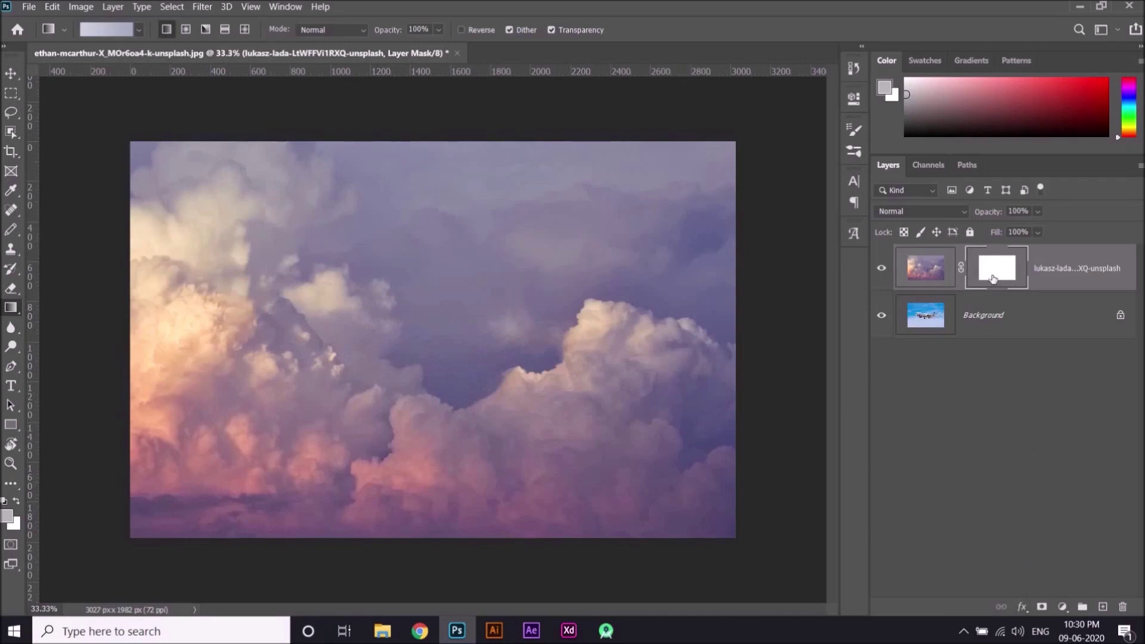
Step: Delete the cloud layer's mask without applying it, and unlock the Background airplane layer to move it above the clouds
{"action": "left_click_drag", "start_coordinate": [993, 278], "coordinate": [1124, 607]}
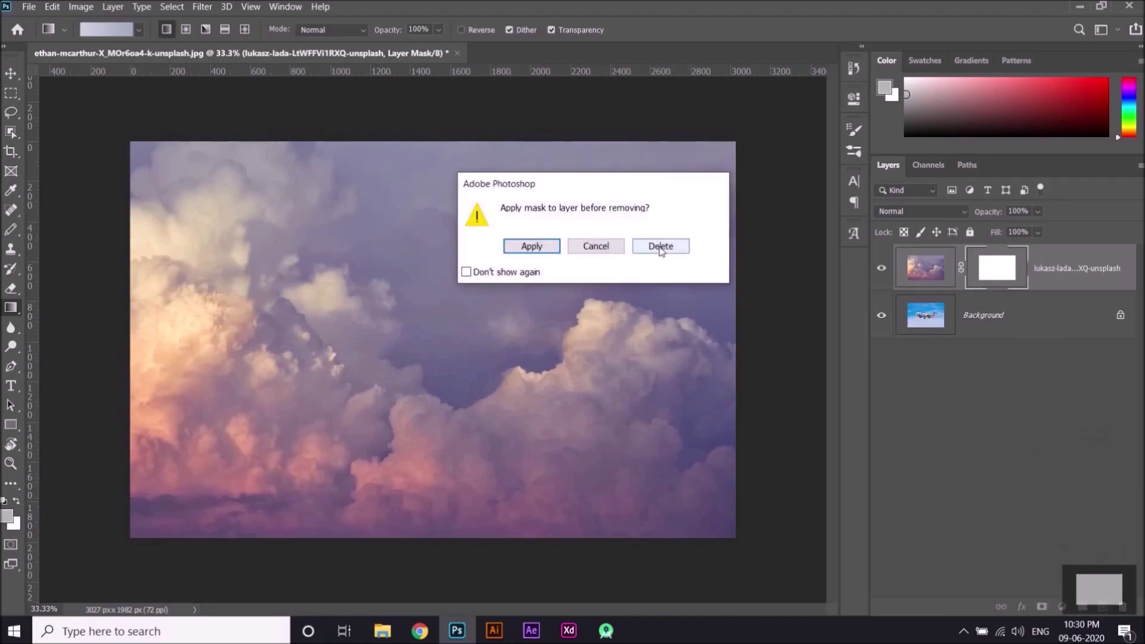
{"action": "left_click", "coordinate": [661, 247]}
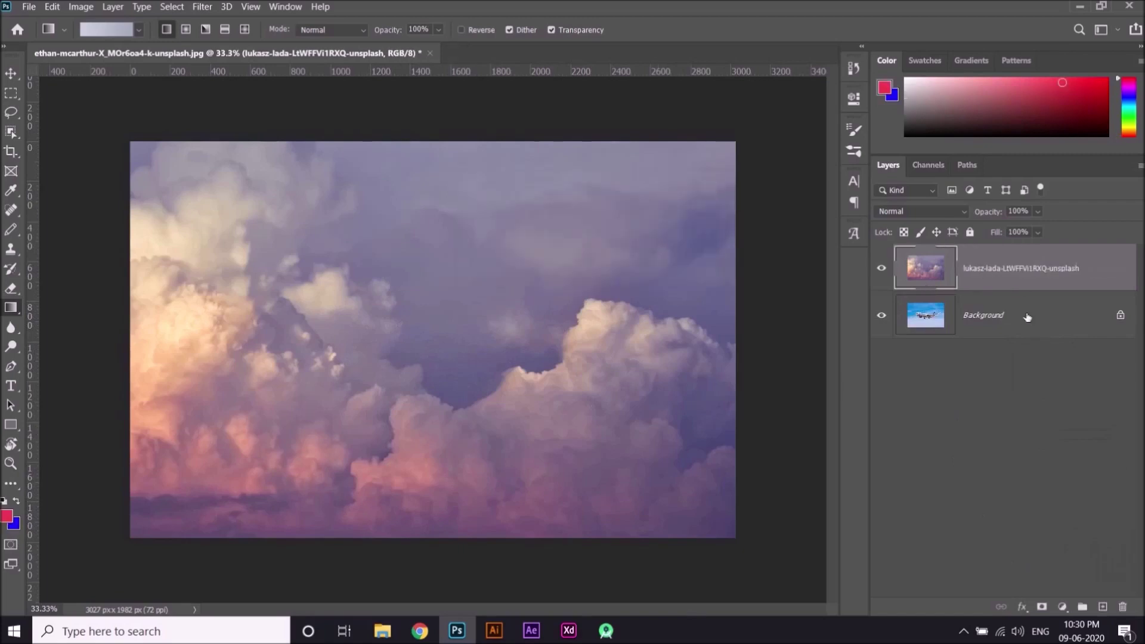
{"action": "left_click", "coordinate": [1121, 317]}
{"action": "left_click_drag", "start_coordinate": [1026, 309], "coordinate": [1012, 251]}
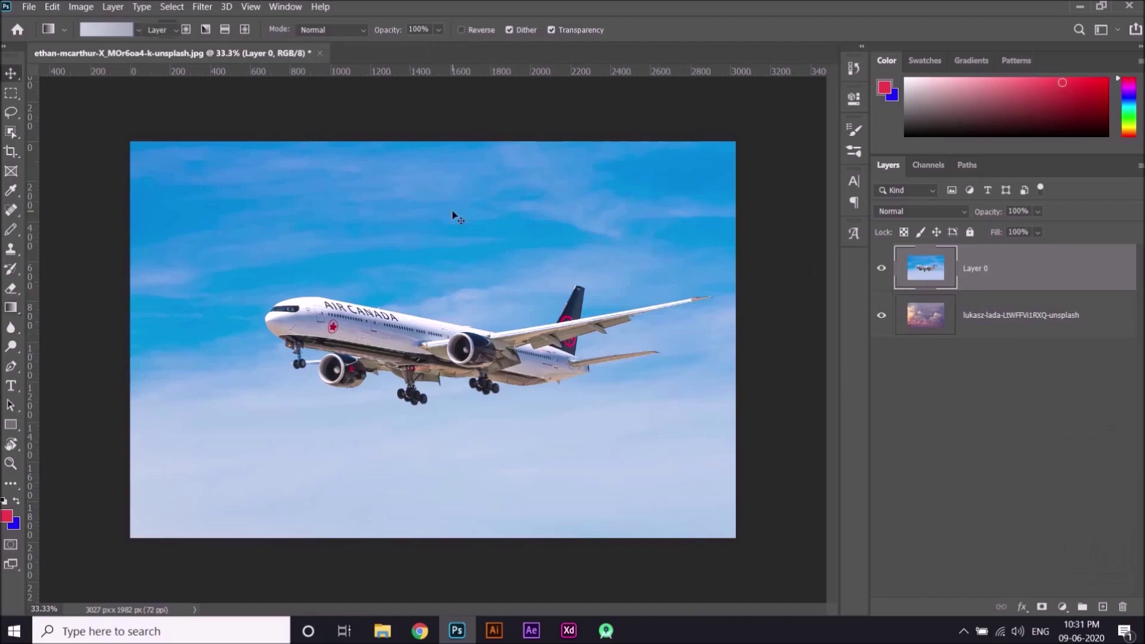
{"action": "key", "text": "v"}
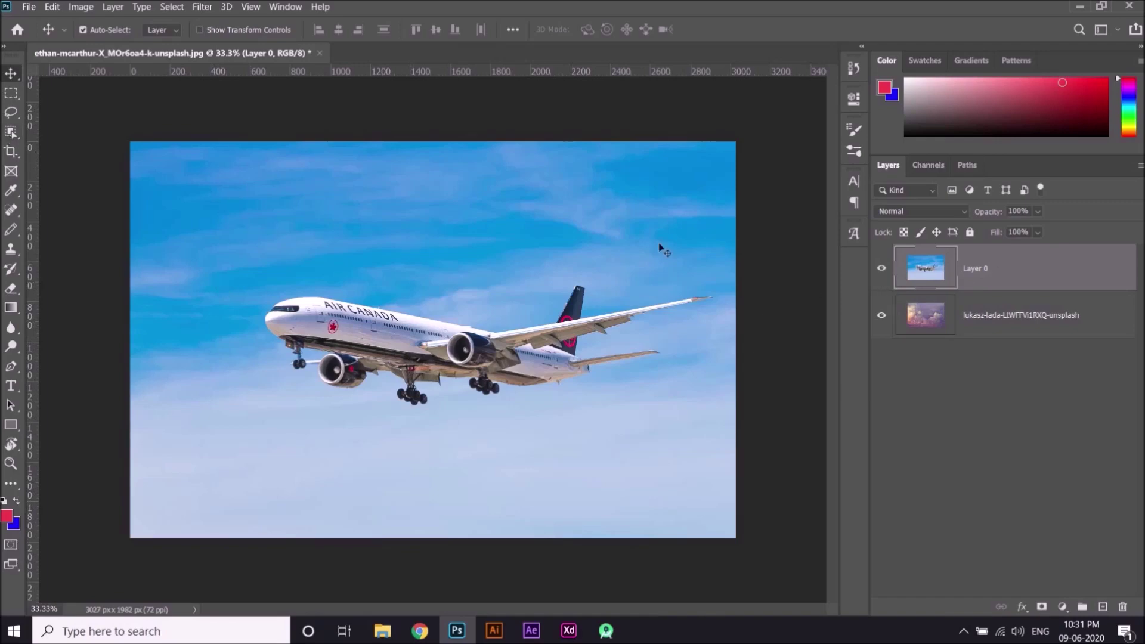
Step: Select the airplane with the Object Selection tool and add a layer mask from the selection
{"action": "left_click", "coordinate": [10, 136]}
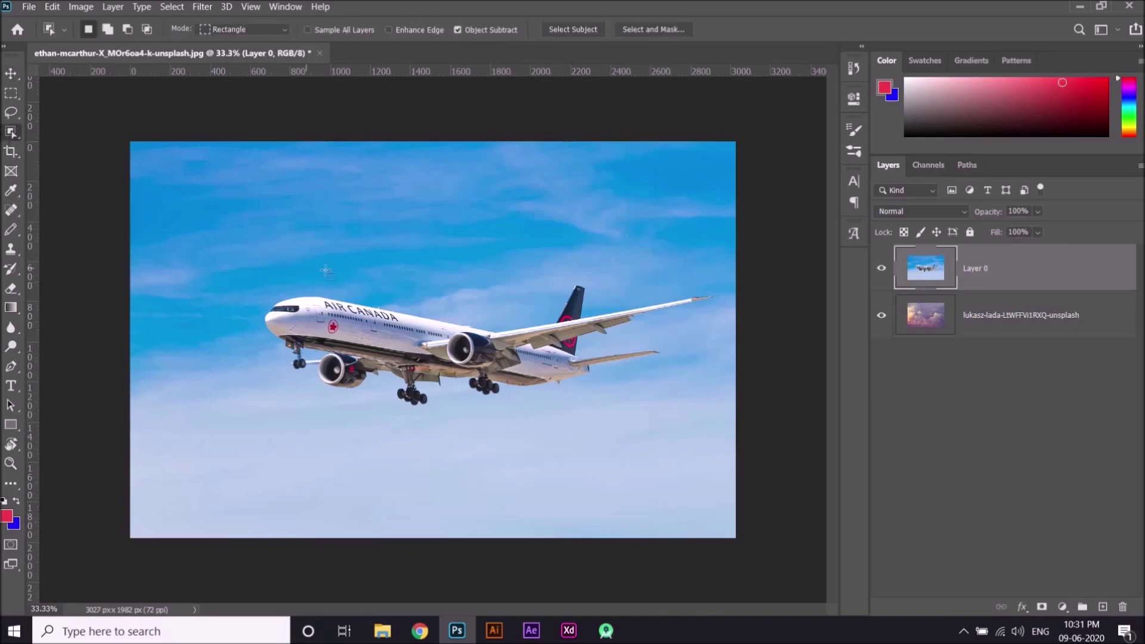
{"action": "mouse_move", "coordinate": [240, 276]}
{"action": "left_mouse_down"}
{"action": "mouse_move", "coordinate": [268, 304]}
{"action": "mouse_move", "coordinate": [712, 385]}
{"action": "mouse_move", "coordinate": [717, 413]}
{"action": "left_mouse_up"}
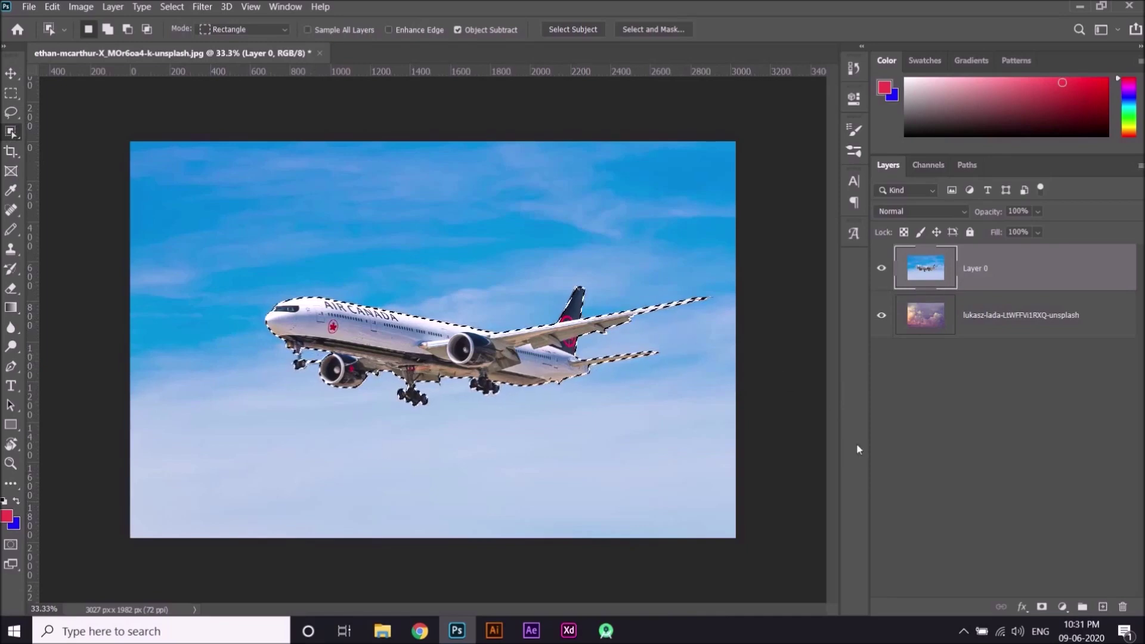
{"action": "left_click", "coordinate": [1042, 607]}
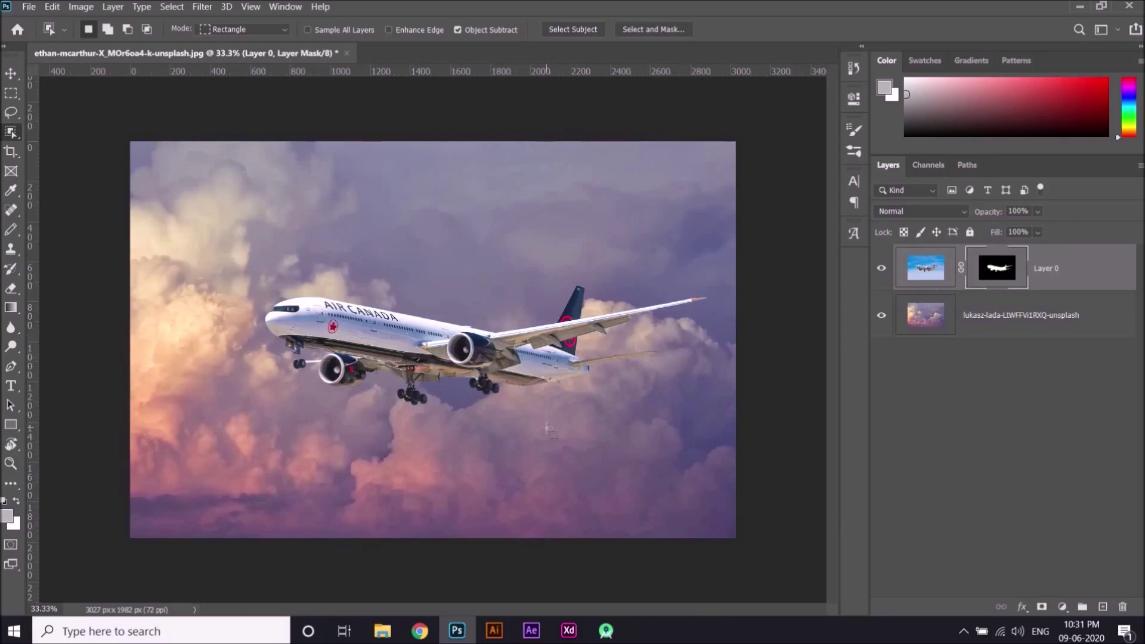
Step: Try moving the airplane together with its linked mask over the clouds, and toggle the link to test moving it separately
{"action": "key", "text": "v"}
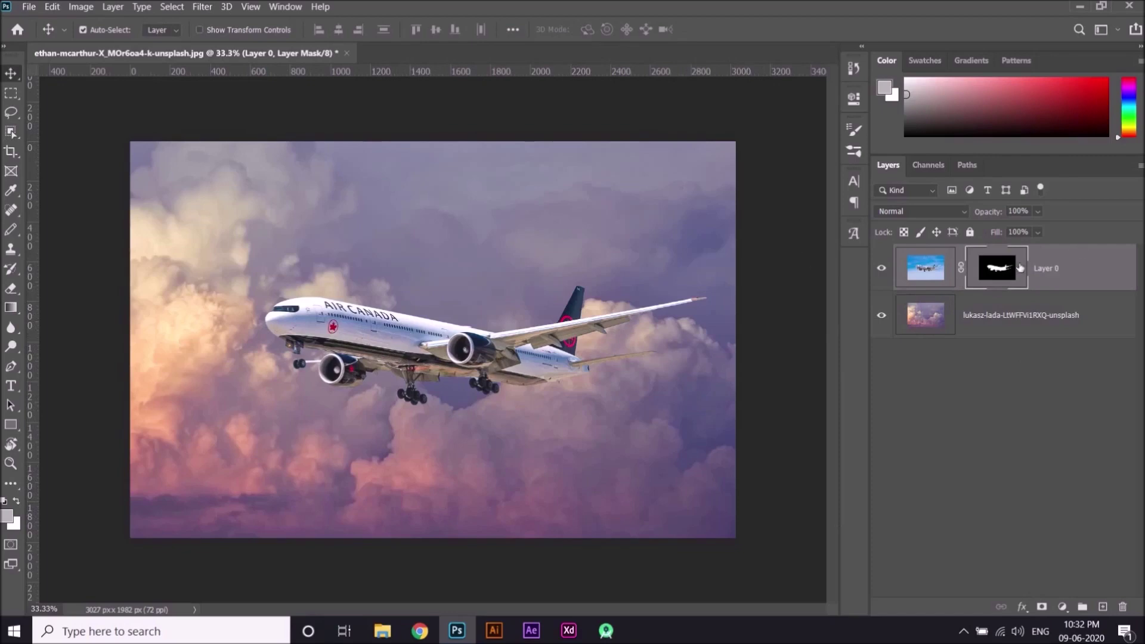
{"action": "left_click_drag", "start_coordinate": [398, 338], "coordinate": [329, 346]}
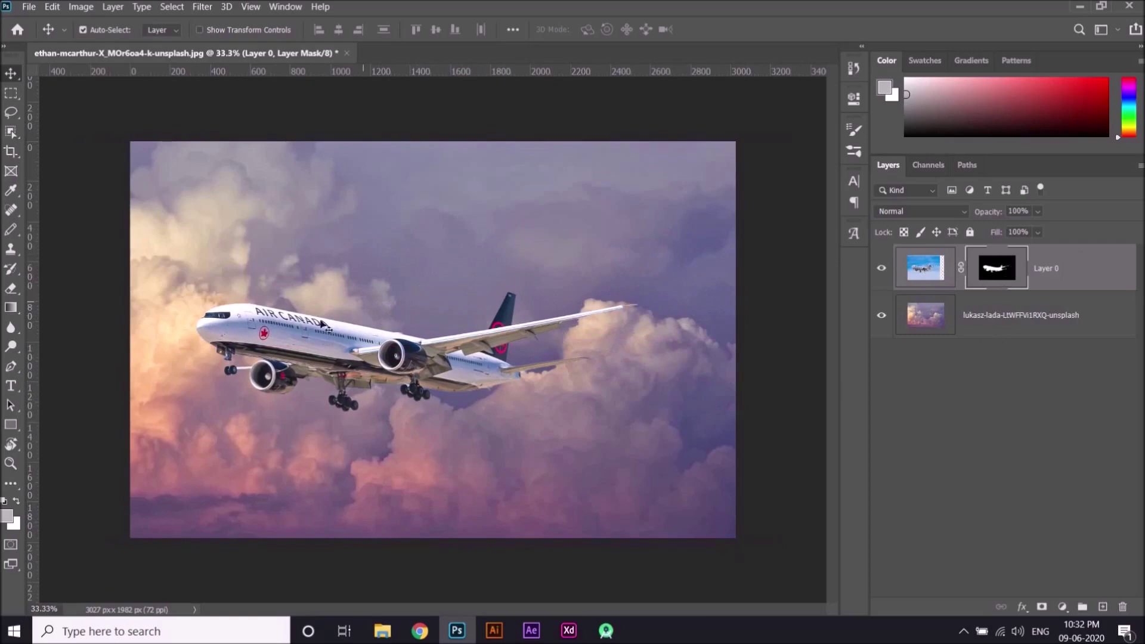
{"action": "left_click_drag", "start_coordinate": [295, 338], "coordinate": [356, 316]}
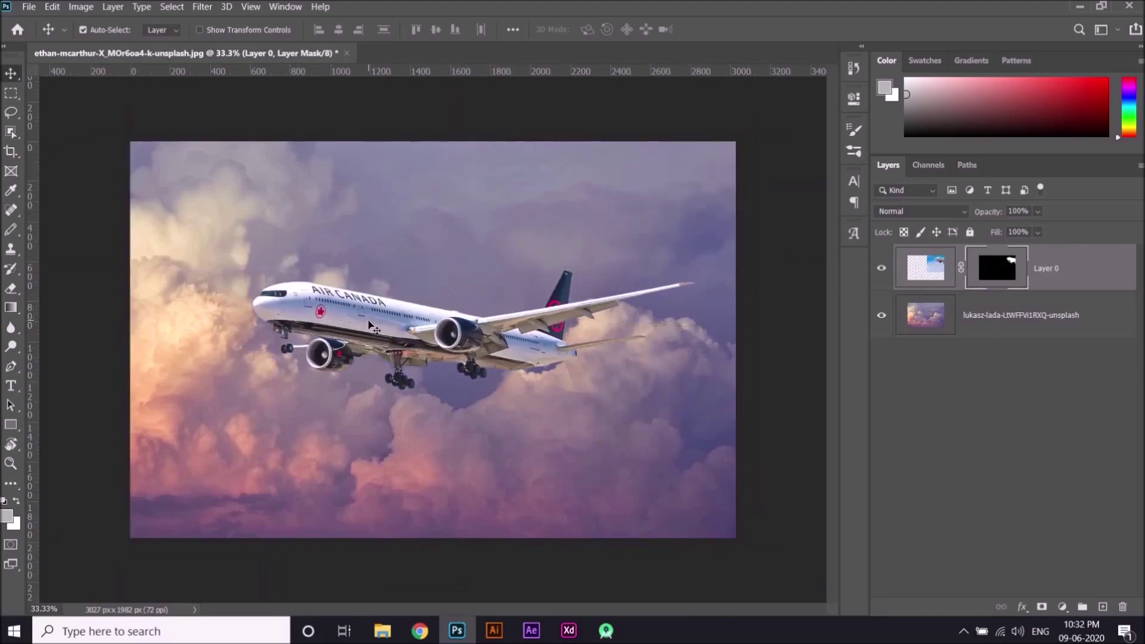
{"action": "left_click", "coordinate": [962, 270]}
{"action": "mouse_move", "coordinate": [411, 304]}
{"action": "left_mouse_down"}
{"action": "mouse_move", "coordinate": [360, 251]}
{"action": "mouse_move", "coordinate": [289, 205]}
{"action": "mouse_move", "coordinate": [397, 183]}
{"action": "mouse_move", "coordinate": [471, 222]}
{"action": "mouse_move", "coordinate": [405, 212]}
{"action": "mouse_move", "coordinate": [417, 346]}
{"action": "mouse_move", "coordinate": [414, 313]}
{"action": "mouse_move", "coordinate": [420, 320]}
{"action": "left_mouse_up"}
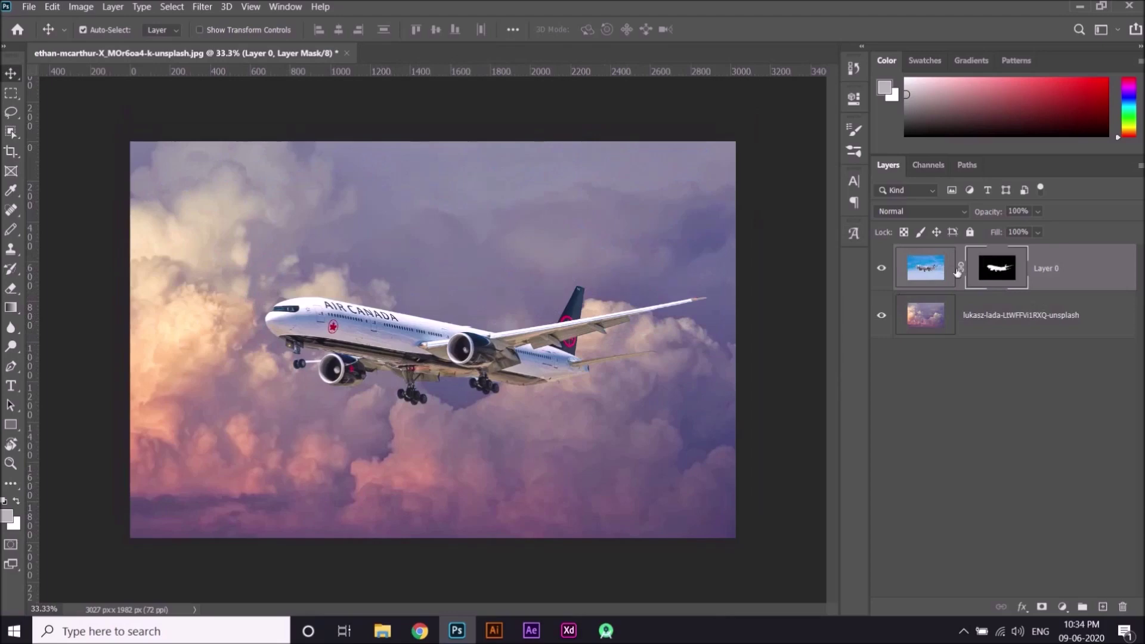
Step: Compare the image with the airplane layer hidden and shown, and with its layer mask disabled and re-enabled
{"action": "left_click", "coordinate": [882, 269]}
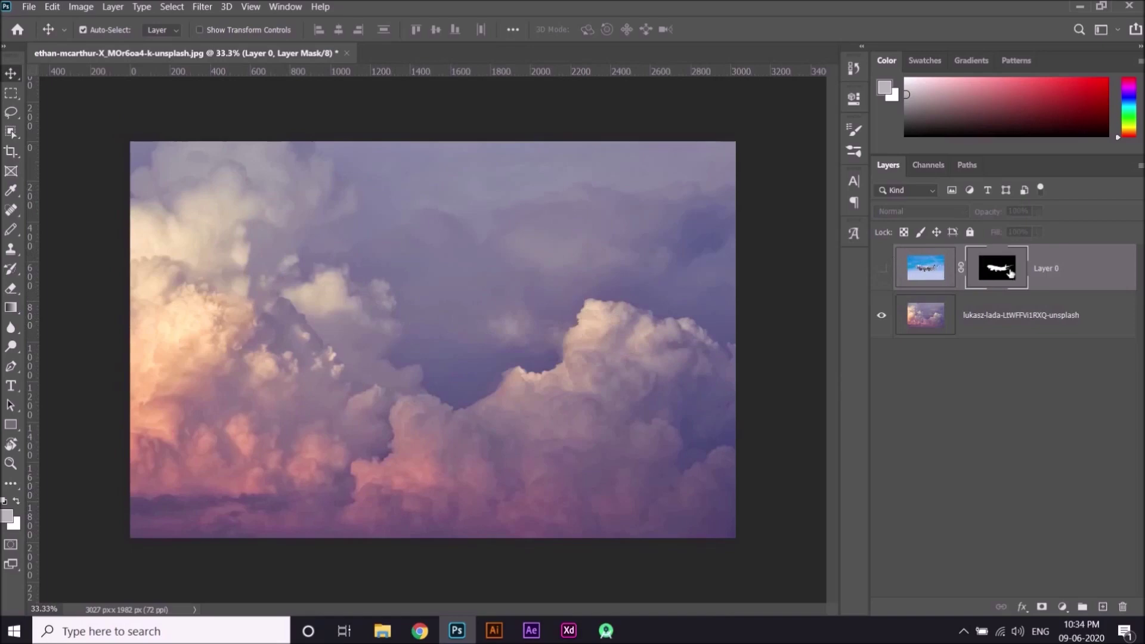
{"action": "left_click", "coordinate": [881, 269]}
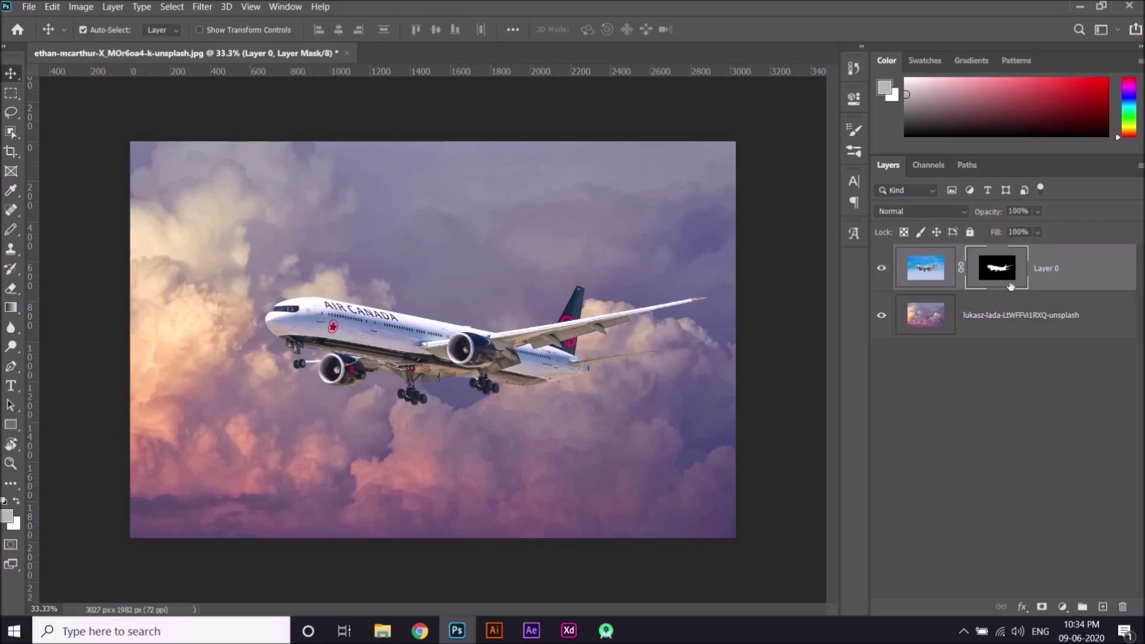
{"action": "left_click", "coordinate": [997, 269], "text": "shift"}
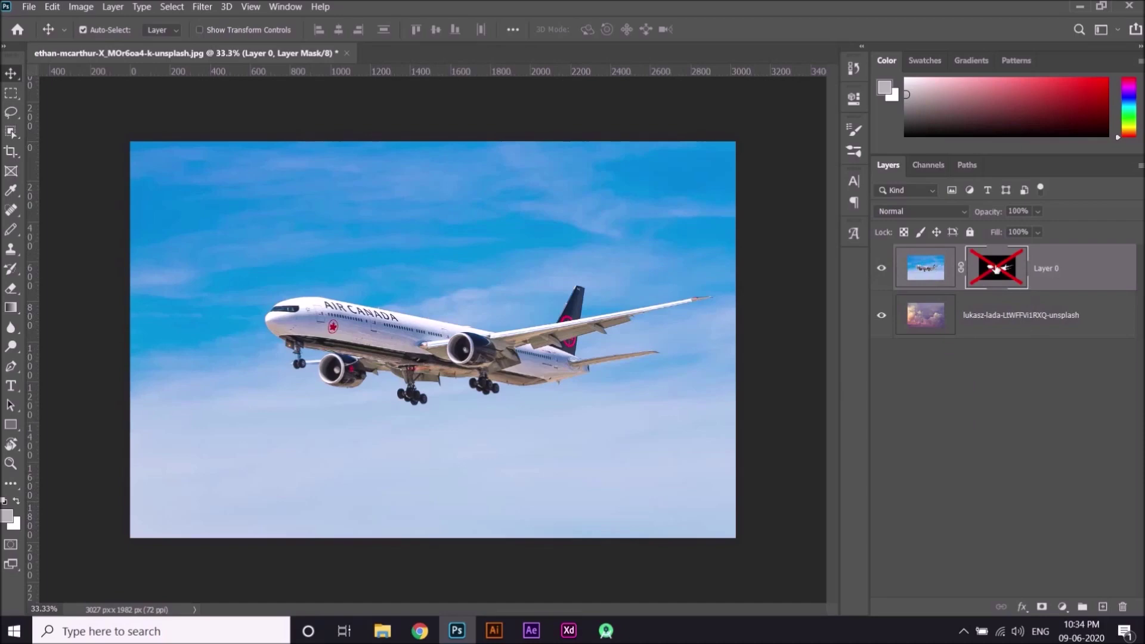
{"action": "left_click", "coordinate": [996, 269], "text": "shift"}
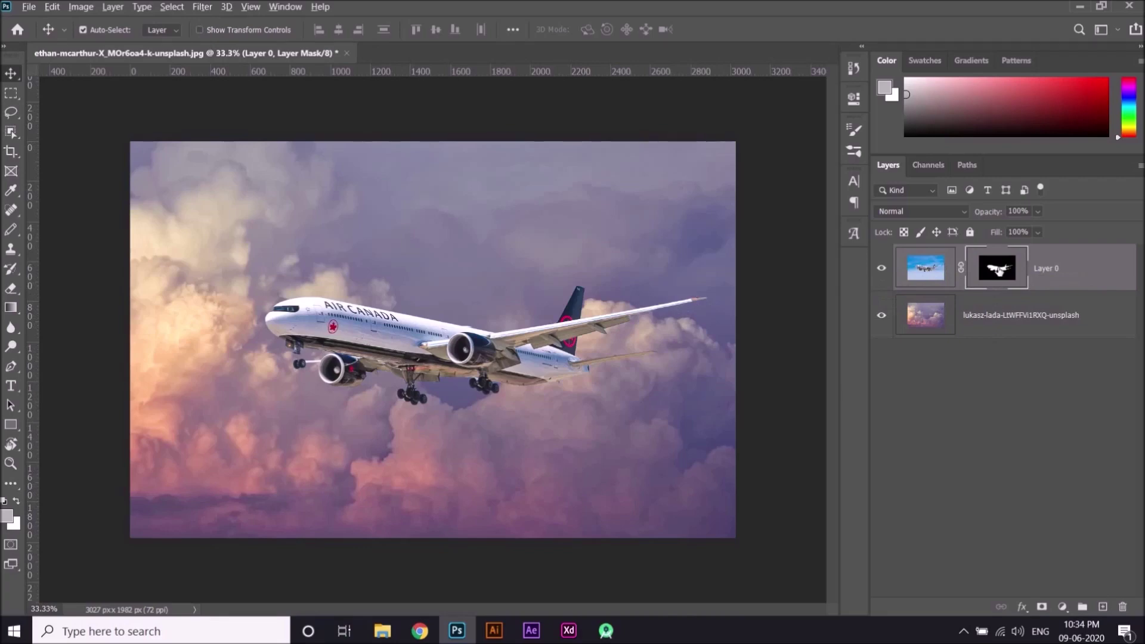
Step: Display the airplane layer's mask on its own and set the foreground color to black 000000 for painting
{"action": "left_click", "coordinate": [1001, 271], "text": "alt"}
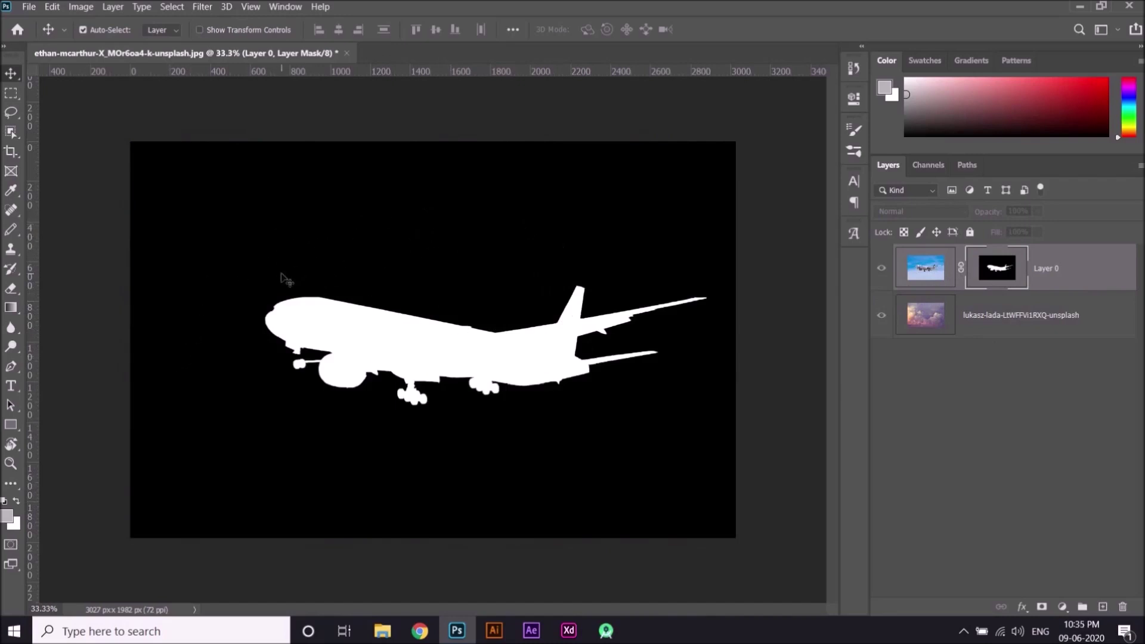
{"action": "key", "text": "b"}
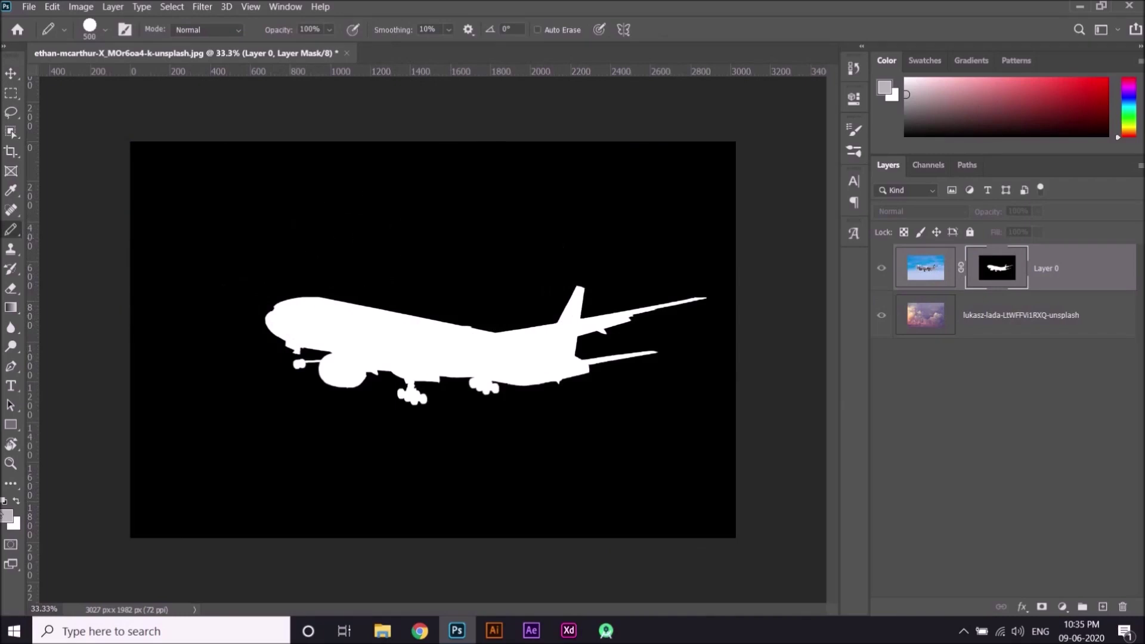
{"action": "left_click", "coordinate": [7, 520]}
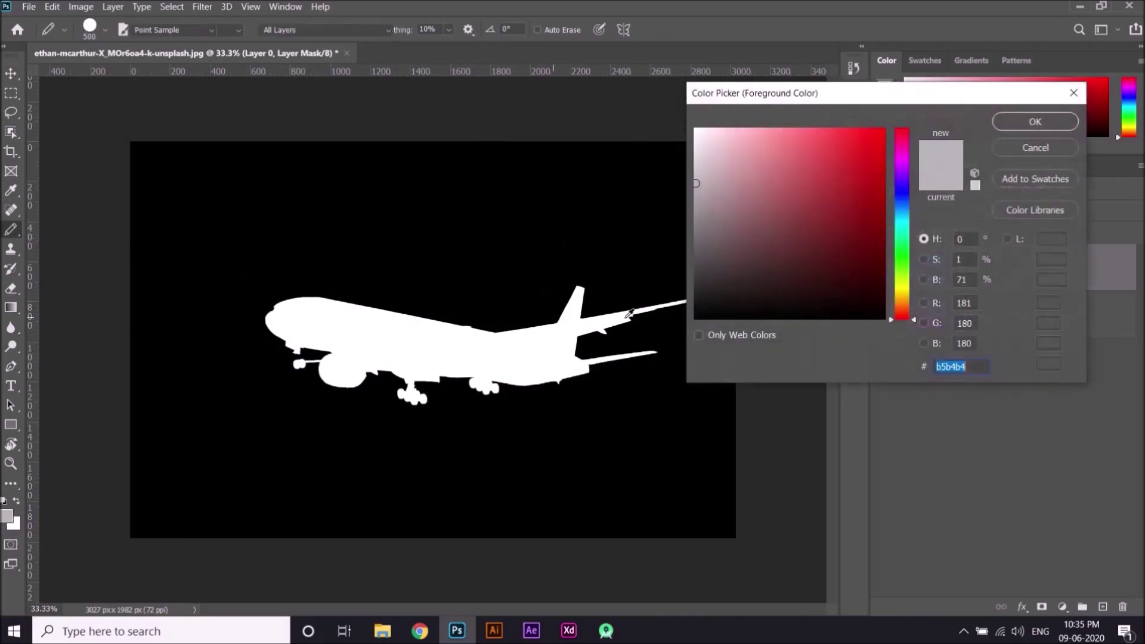
{"action": "left_click_drag", "start_coordinate": [708, 309], "coordinate": [669, 331]}
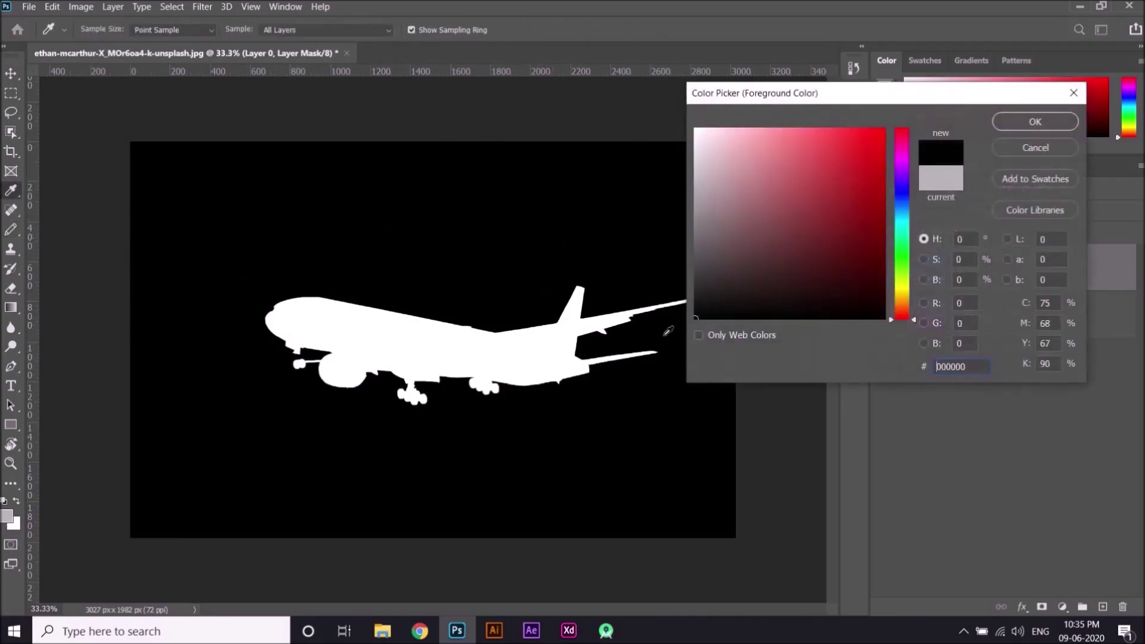
{"action": "left_click", "coordinate": [1049, 121]}
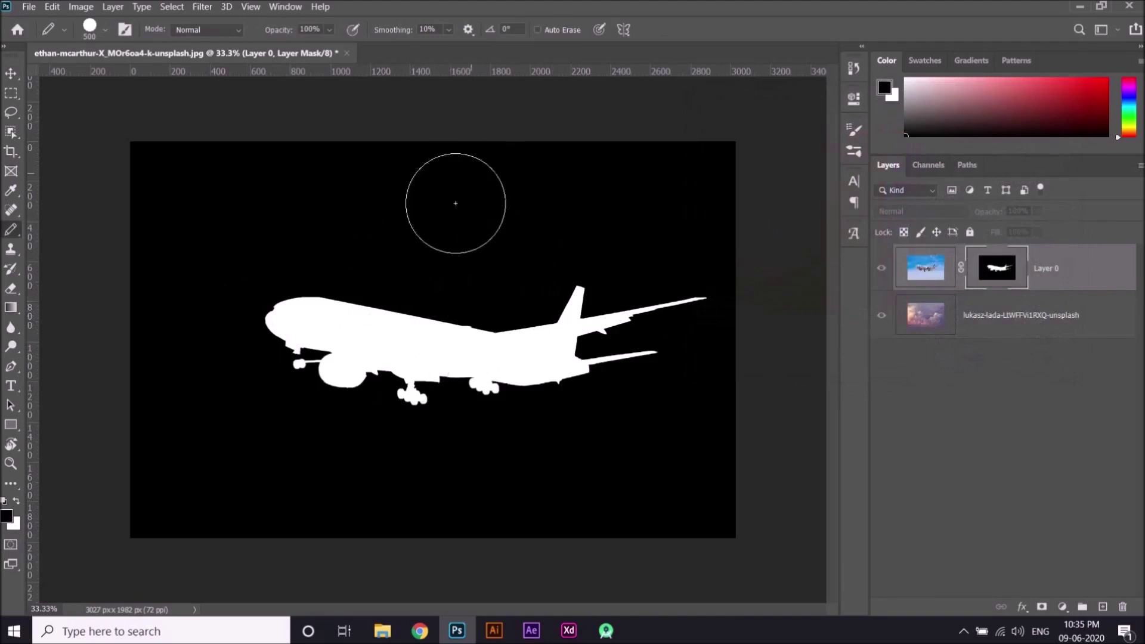
Step: Paint white across the mask's area above the airplane with a reduced brush, and undo the painting in the normal image view
{"action": "key", "text": "x"}
{"action": "key", "text": "bracketleft"}
{"action": "key", "text": "bracketleft"}
{"action": "key", "text": "bracketleft"}
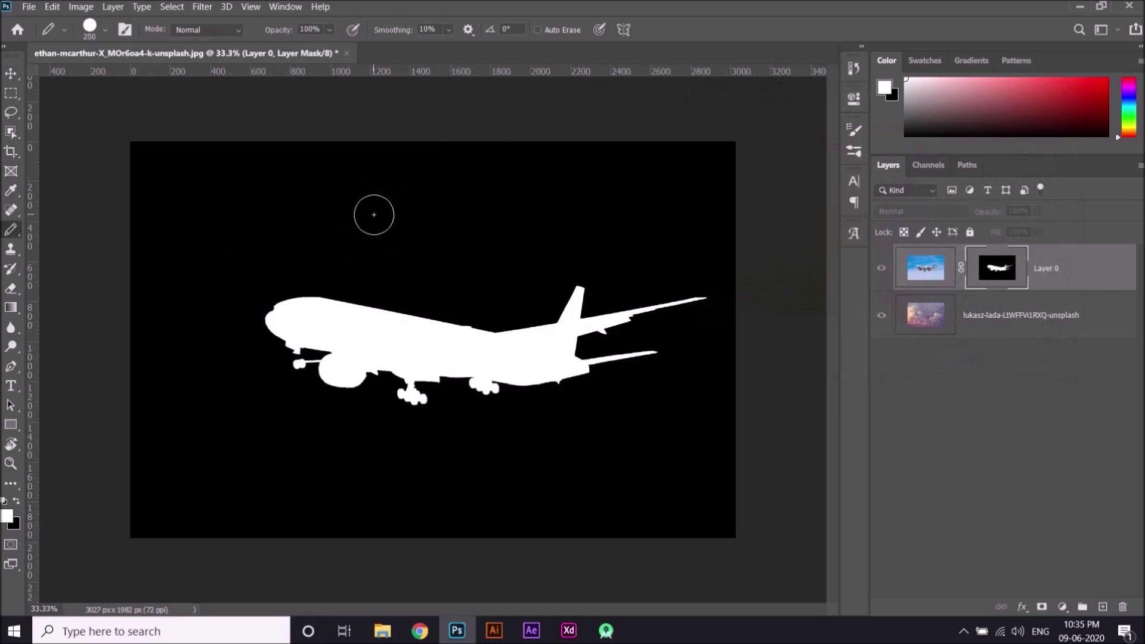
{"action": "mouse_move", "coordinate": [322, 209]}
{"action": "left_mouse_down"}
{"action": "mouse_move", "coordinate": [449, 221]}
{"action": "mouse_move", "coordinate": [264, 217]}
{"action": "mouse_move", "coordinate": [410, 192]}
{"action": "mouse_move", "coordinate": [511, 213]}
{"action": "mouse_move", "coordinate": [188, 169]}
{"action": "mouse_move", "coordinate": [323, 197]}
{"action": "mouse_move", "coordinate": [573, 181]}
{"action": "mouse_move", "coordinate": [415, 157]}
{"action": "mouse_move", "coordinate": [174, 181]}
{"action": "mouse_move", "coordinate": [339, 161]}
{"action": "mouse_move", "coordinate": [135, 158]}
{"action": "mouse_move", "coordinate": [164, 106]}
{"action": "mouse_move", "coordinate": [195, 197]}
{"action": "mouse_move", "coordinate": [258, 218]}
{"action": "mouse_move", "coordinate": [131, 168]}
{"action": "mouse_move", "coordinate": [149, 193]}
{"action": "mouse_move", "coordinate": [287, 228]}
{"action": "mouse_move", "coordinate": [137, 246]}
{"action": "mouse_move", "coordinate": [453, 218]}
{"action": "mouse_move", "coordinate": [389, 249]}
{"action": "mouse_move", "coordinate": [731, 225]}
{"action": "mouse_move", "coordinate": [764, 185]}
{"action": "mouse_move", "coordinate": [502, 170]}
{"action": "mouse_move", "coordinate": [661, 171]}
{"action": "mouse_move", "coordinate": [452, 223]}
{"action": "mouse_move", "coordinate": [743, 200]}
{"action": "mouse_move", "coordinate": [724, 173]}
{"action": "mouse_move", "coordinate": [733, 146]}
{"action": "mouse_move", "coordinate": [363, 242]}
{"action": "mouse_move", "coordinate": [101, 229]}
{"action": "left_mouse_up"}
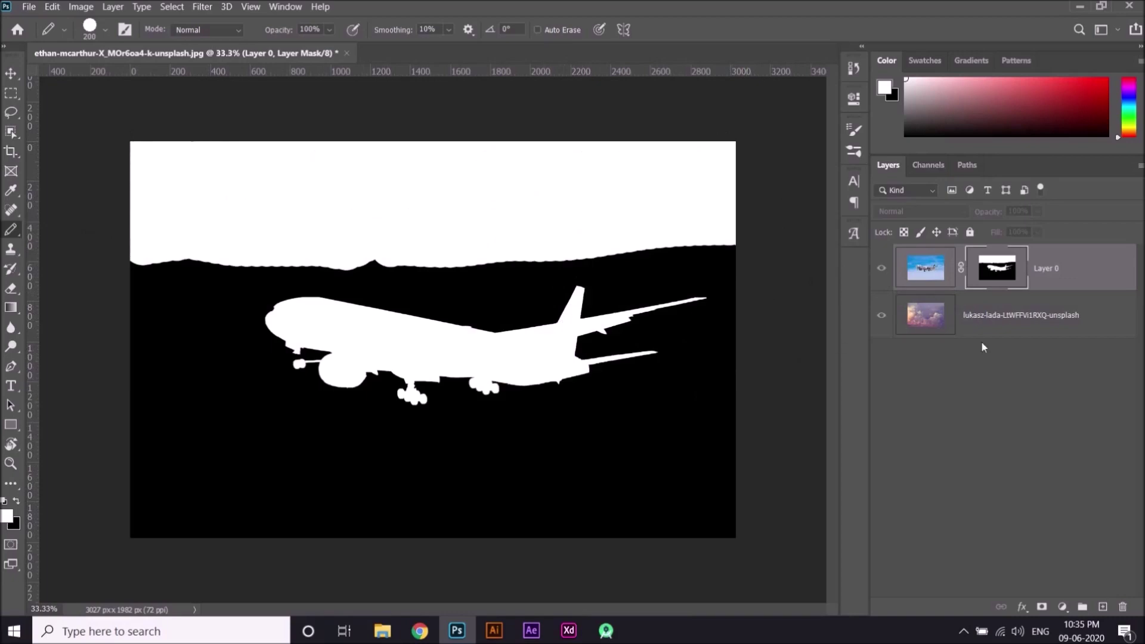
{"action": "left_click", "coordinate": [997, 274], "text": "alt"}
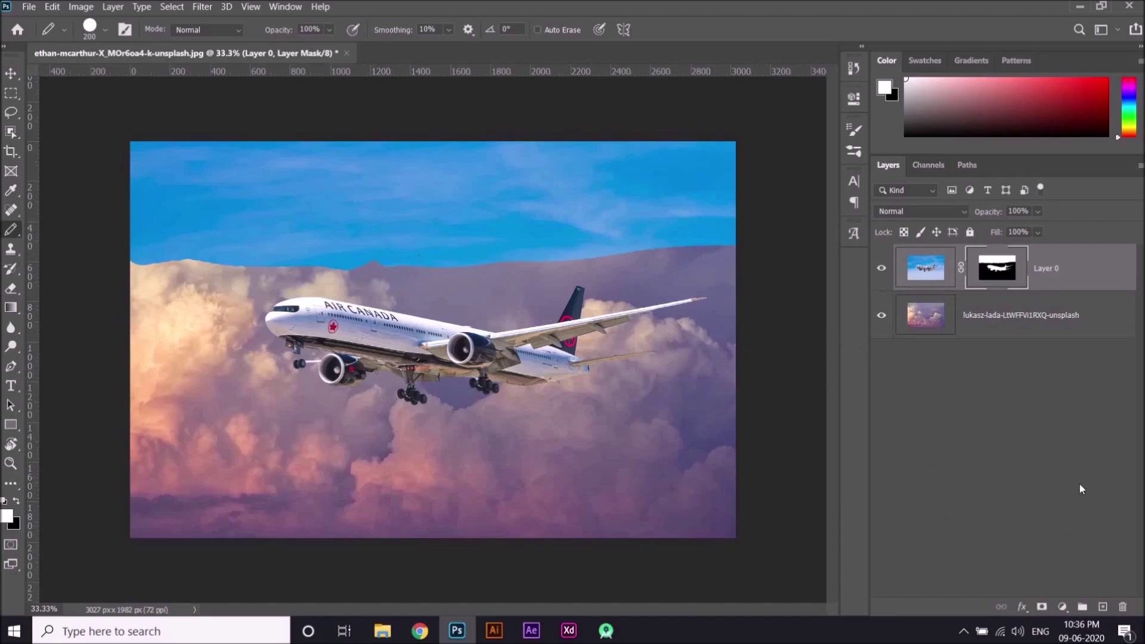
{"action": "key", "text": "ctrl+z"}
Step: Add a Hue/Saturation adjustment layer above the airplane with Colorize enabled, Saturation 38 and Hue 15
{"action": "left_click", "coordinate": [1062, 607]}
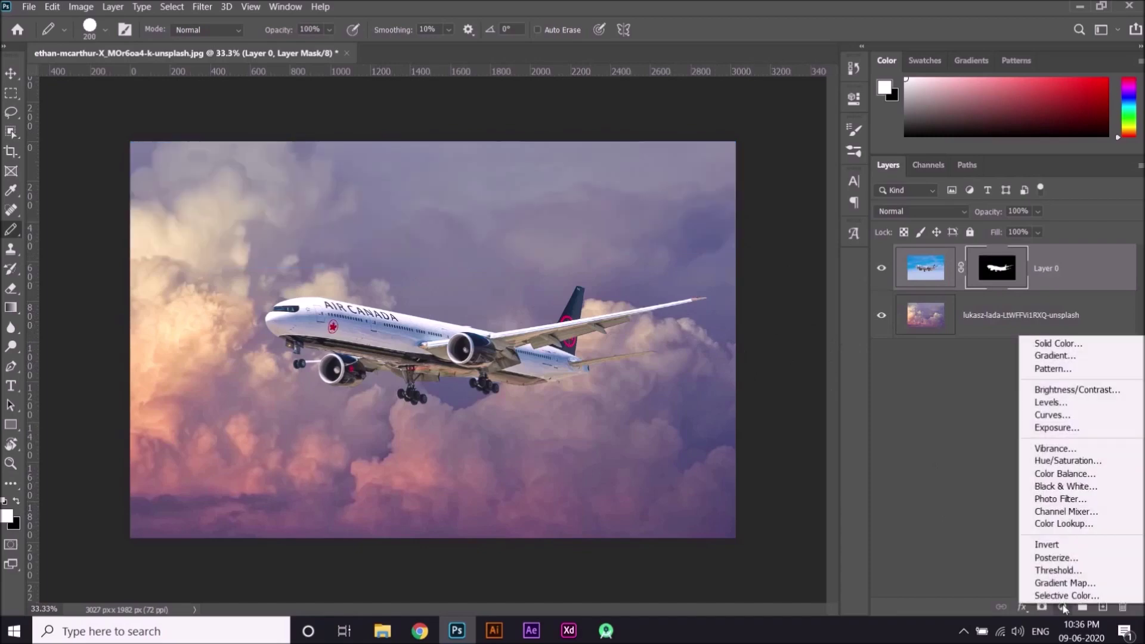
{"action": "left_click", "coordinate": [1069, 460]}
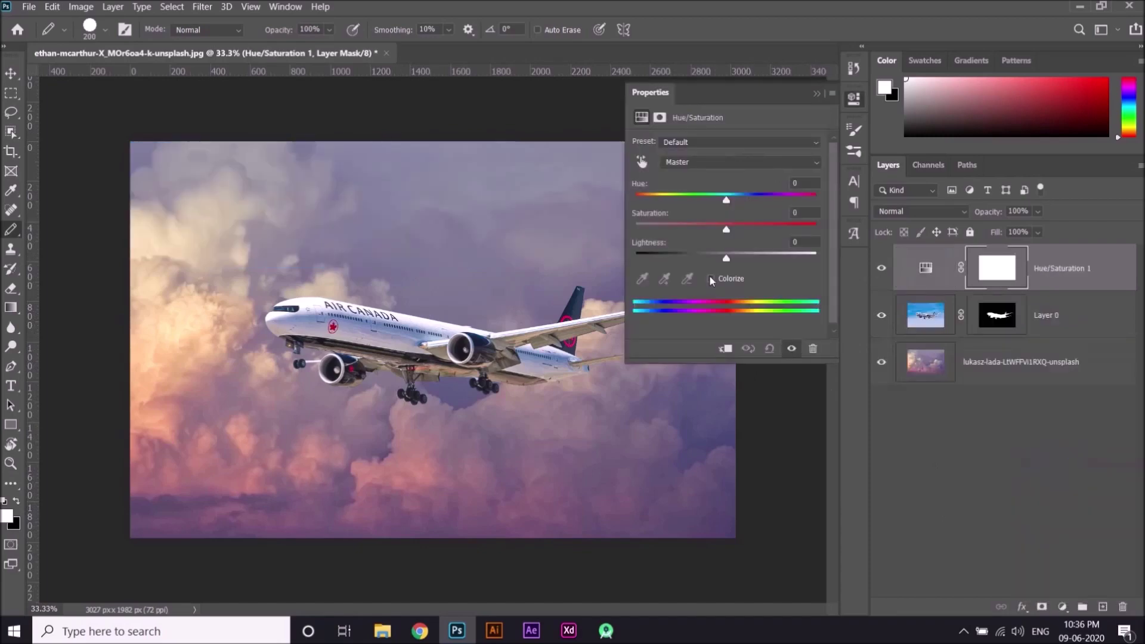
{"action": "left_click", "coordinate": [710, 279]}
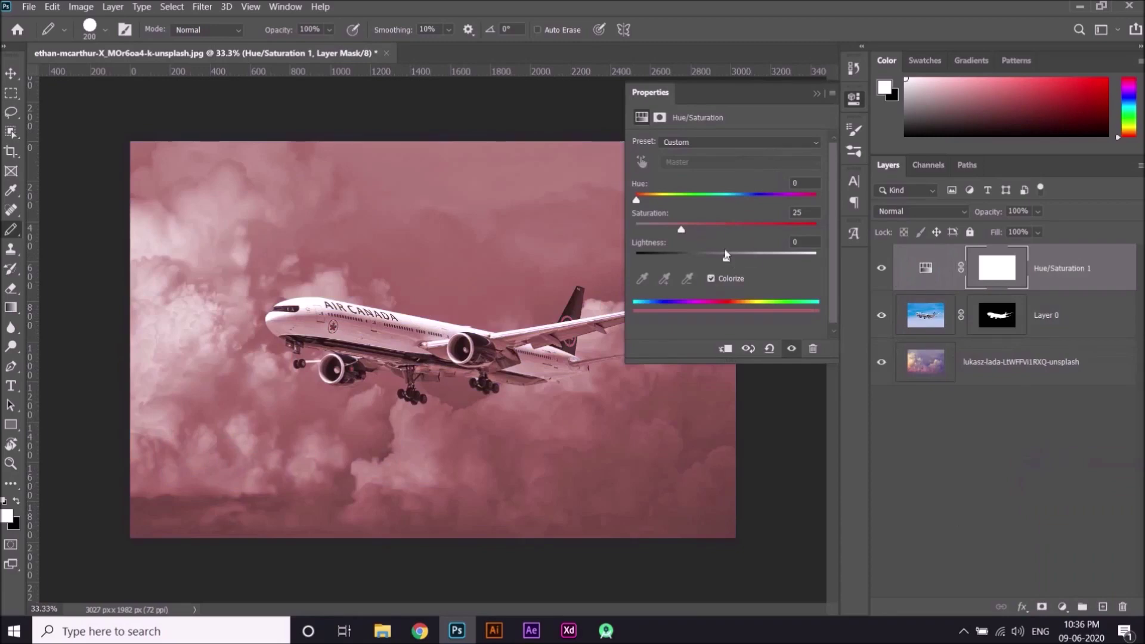
{"action": "left_click_drag", "start_coordinate": [682, 231], "coordinate": [704, 233]}
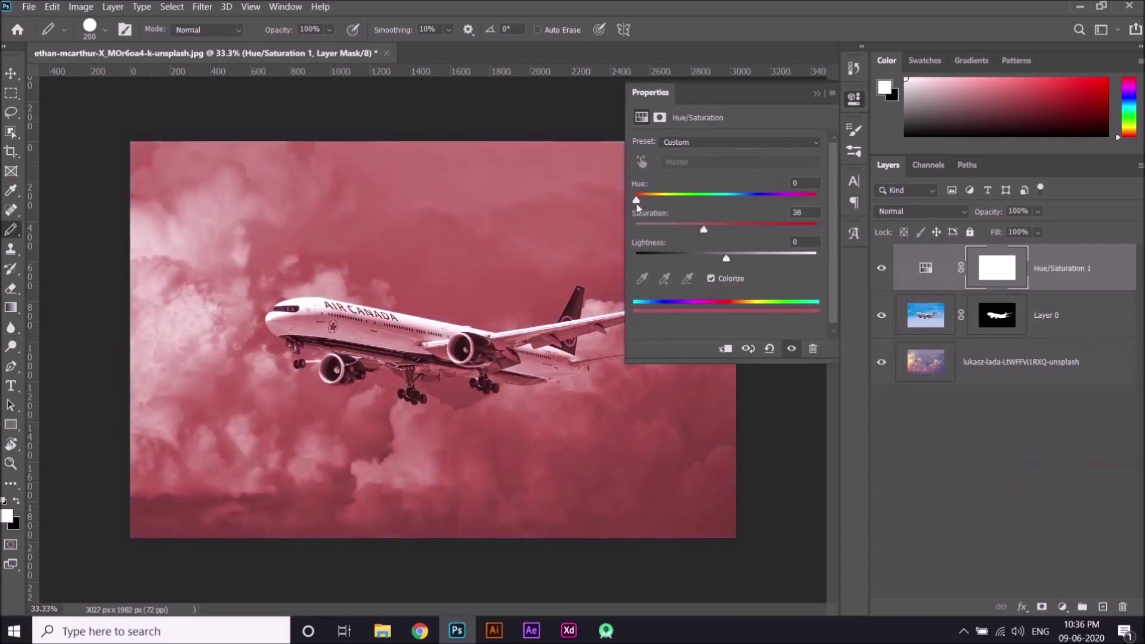
{"action": "left_click_drag", "start_coordinate": [636, 202], "coordinate": [644, 205]}
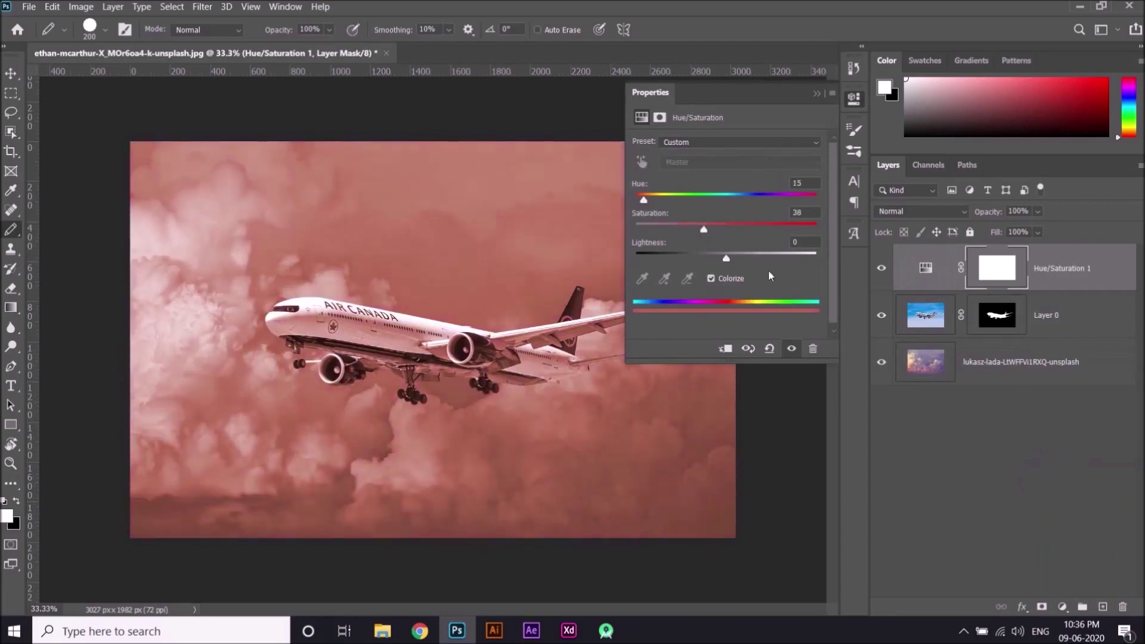
Step: Clip the Hue/Saturation adjustment to the airplane layer with a clipping mask so it colors only the airplane
{"action": "left_click", "coordinate": [1007, 278]}
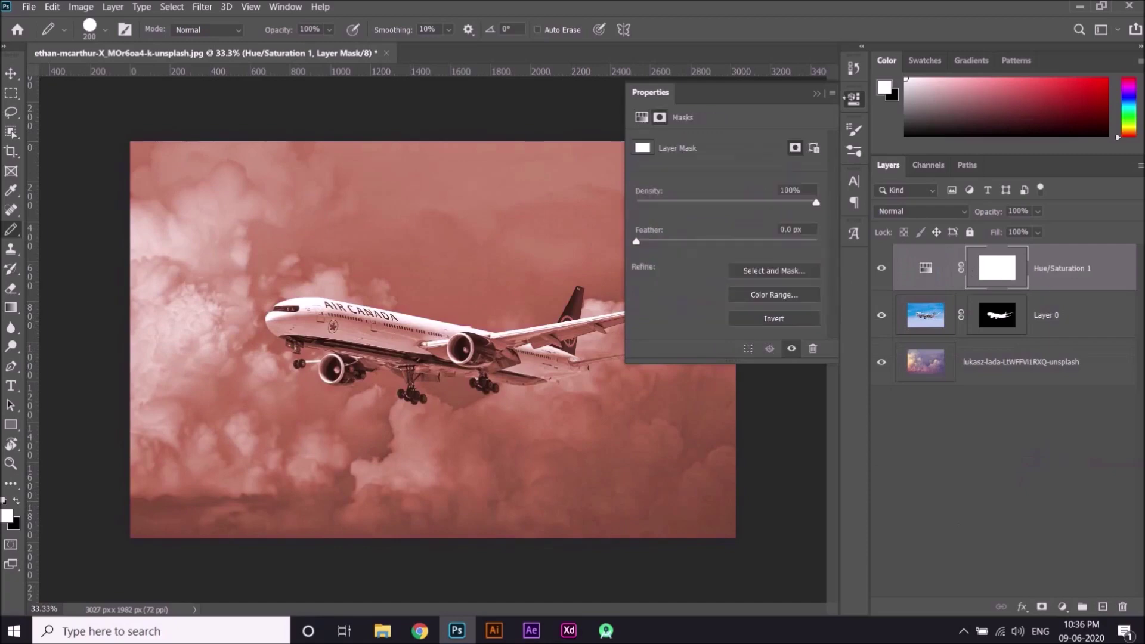
{"action": "left_click", "coordinate": [817, 96]}
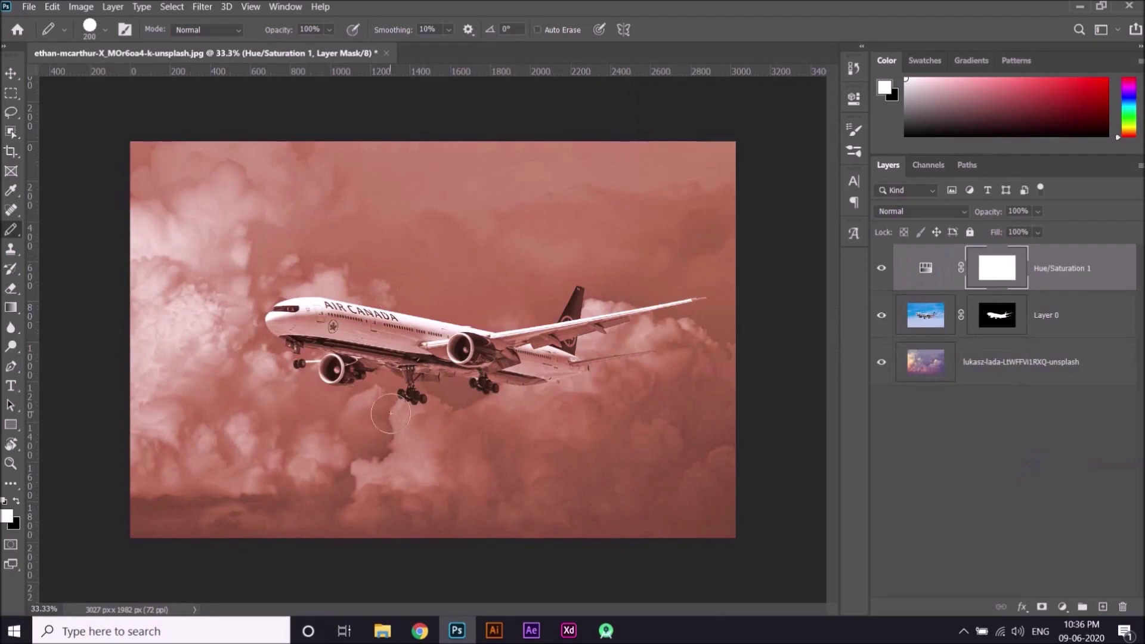
{"action": "right_click", "coordinate": [984, 272]}
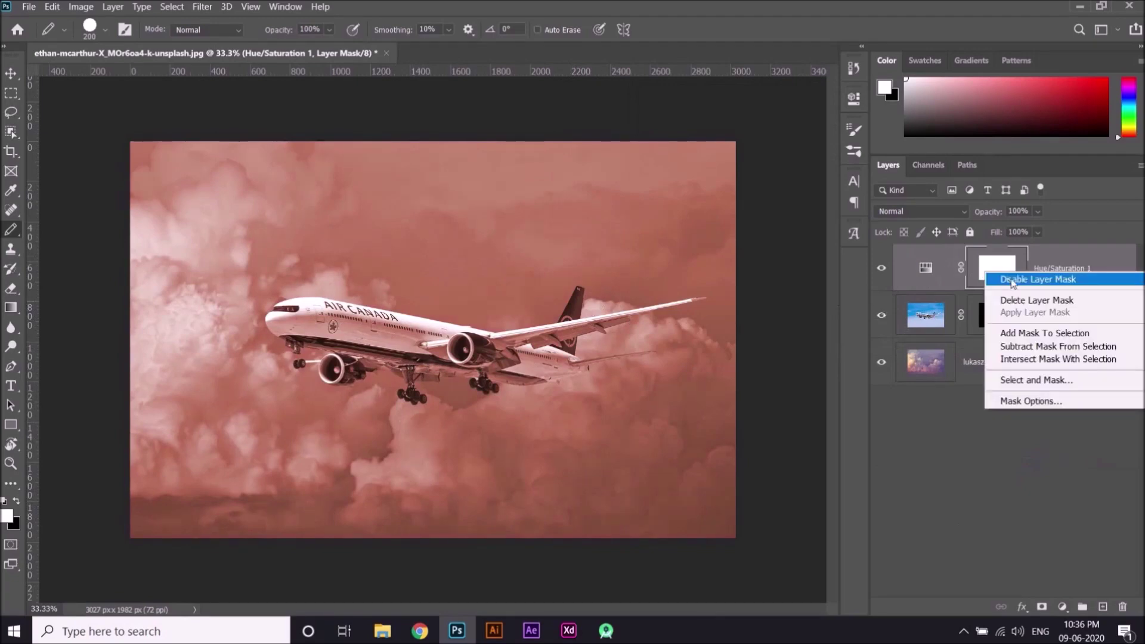
{"action": "right_click", "coordinate": [1064, 256]}
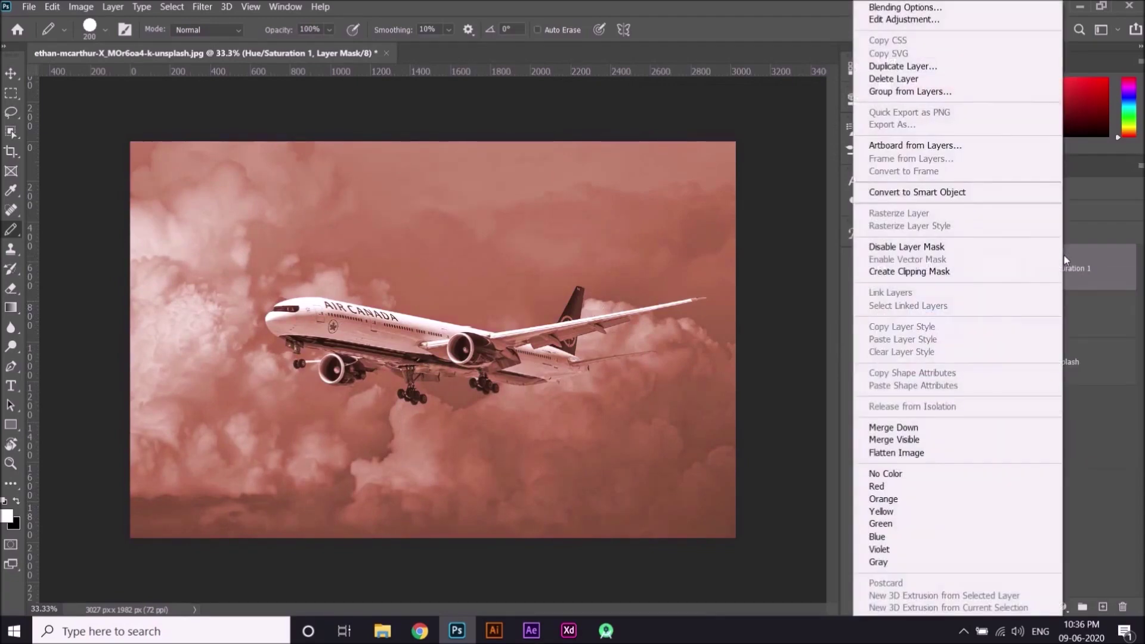
{"action": "left_click", "coordinate": [907, 272]}
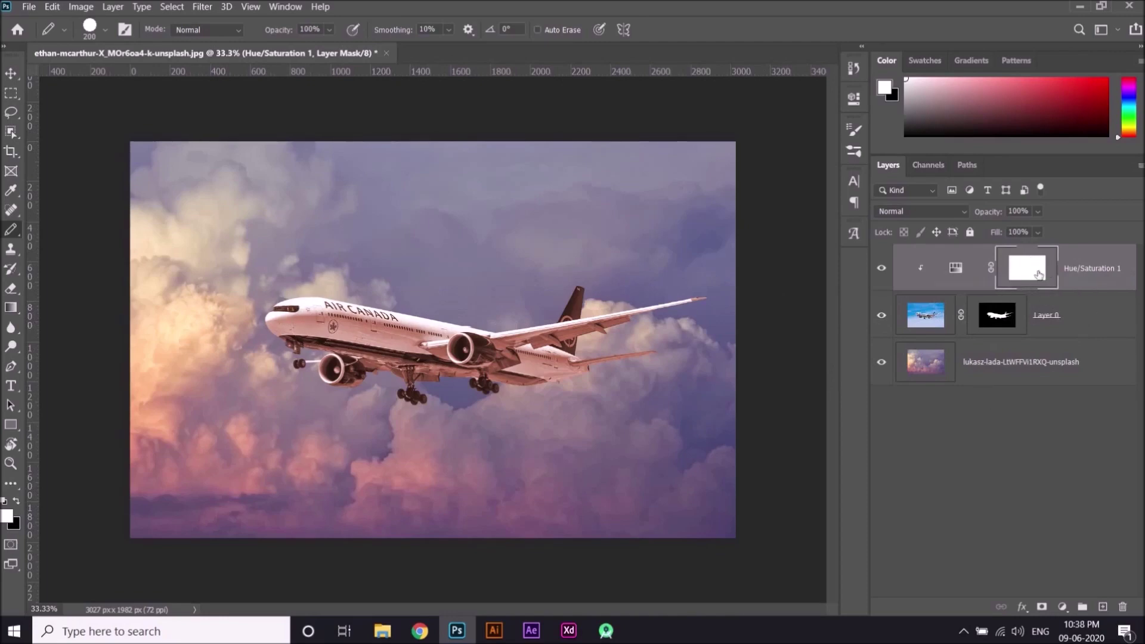
Step: Paint black on the Hue/Saturation layer's mask over the airplane's fuselage, reducing the brush from 200 to 70 for the underside
{"action": "key", "text": "x"}
{"action": "mouse_move", "coordinate": [289, 321]}
{"action": "left_mouse_down"}
{"action": "mouse_move", "coordinate": [422, 338]}
{"action": "mouse_move", "coordinate": [298, 321]}
{"action": "mouse_move", "coordinate": [407, 347]}
{"action": "left_mouse_up"}
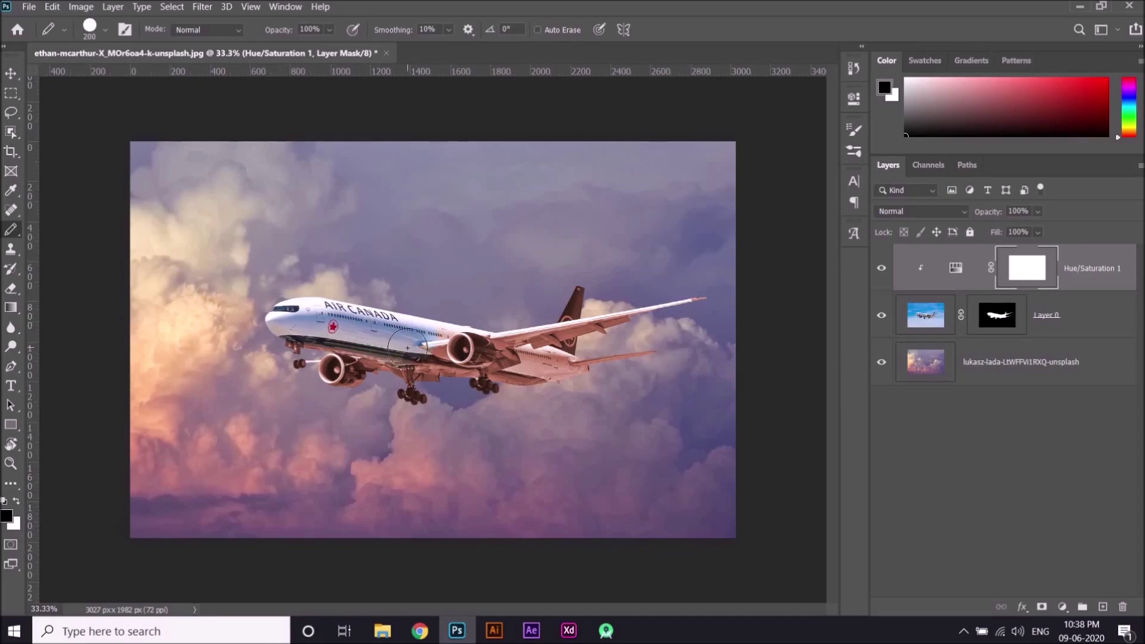
{"action": "key", "text": "bracketleft"}
{"action": "key", "text": "bracketleft"}
{"action": "key", "text": "bracketleft"}
{"action": "key", "text": "bracketleft"}
{"action": "key", "text": "bracketleft"}
{"action": "key", "text": "bracketleft"}
{"action": "key", "text": "bracketleft"}
{"action": "mouse_move", "coordinate": [426, 368]}
{"action": "left_mouse_down"}
{"action": "mouse_move", "coordinate": [482, 326]}
{"action": "mouse_move", "coordinate": [550, 357]}
{"action": "mouse_move", "coordinate": [523, 368]}
{"action": "mouse_move", "coordinate": [586, 373]}
{"action": "mouse_move", "coordinate": [462, 380]}
{"action": "mouse_move", "coordinate": [371, 360]}
{"action": "left_mouse_up"}
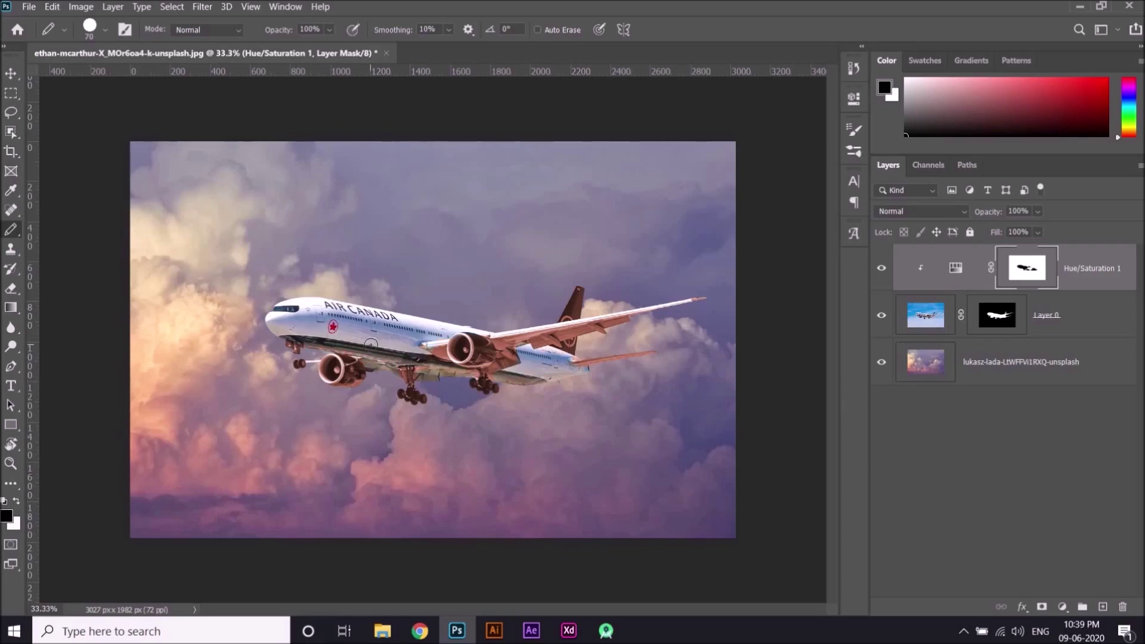